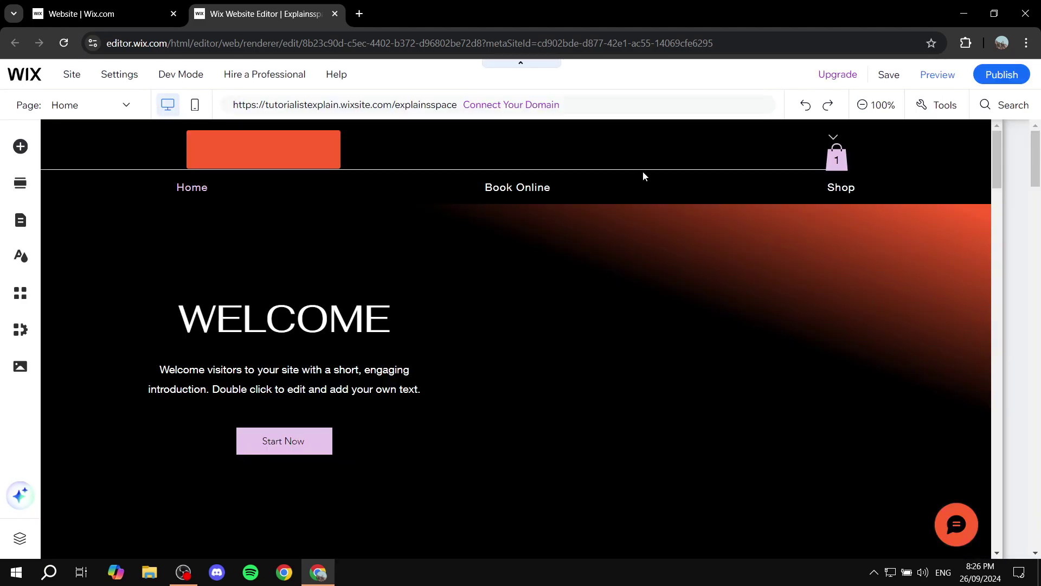
Add an empty section below the form on the Home page
{"action": "scroll", "coordinate": [447, 194], "scroll_direction": "down", "scroll_amount": 3}
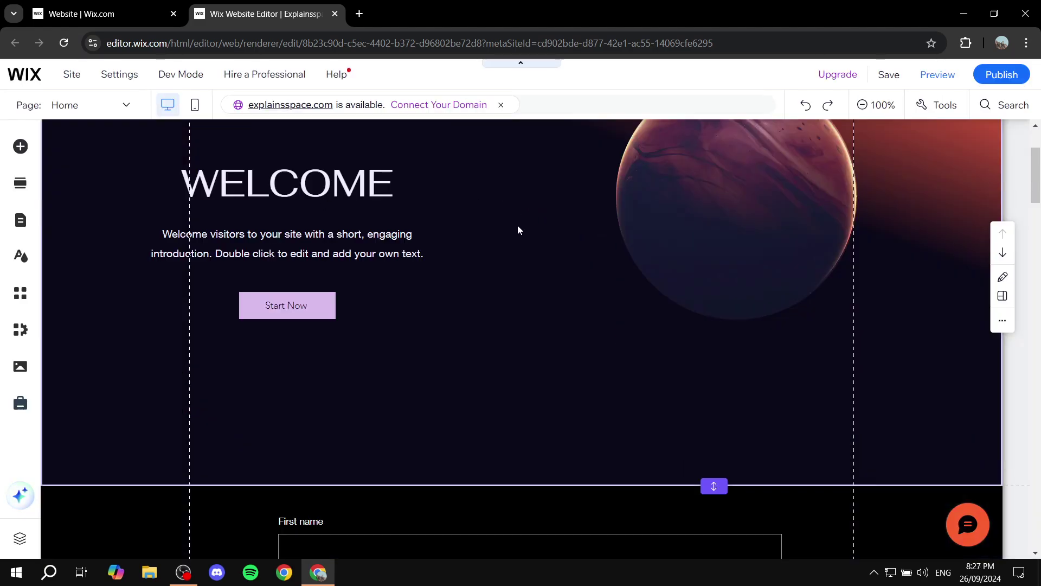
{"action": "scroll", "coordinate": [518, 228], "scroll_direction": "down", "scroll_amount": 2}
{"action": "scroll", "coordinate": [401, 261], "scroll_direction": "up", "scroll_amount": 1}
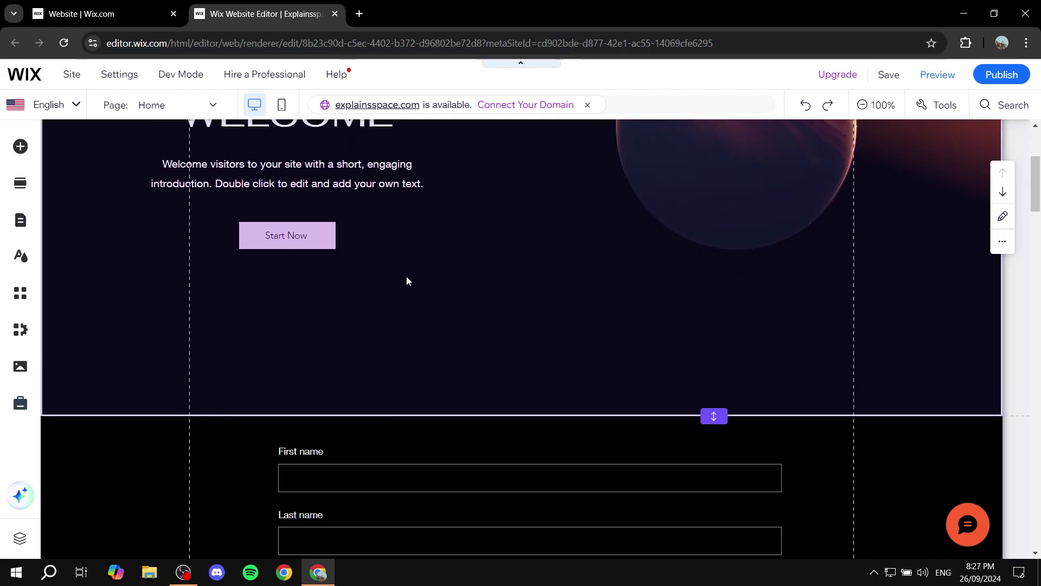
{"action": "scroll", "coordinate": [461, 299], "scroll_direction": "down", "scroll_amount": 2}
{"action": "left_click", "coordinate": [518, 286]}
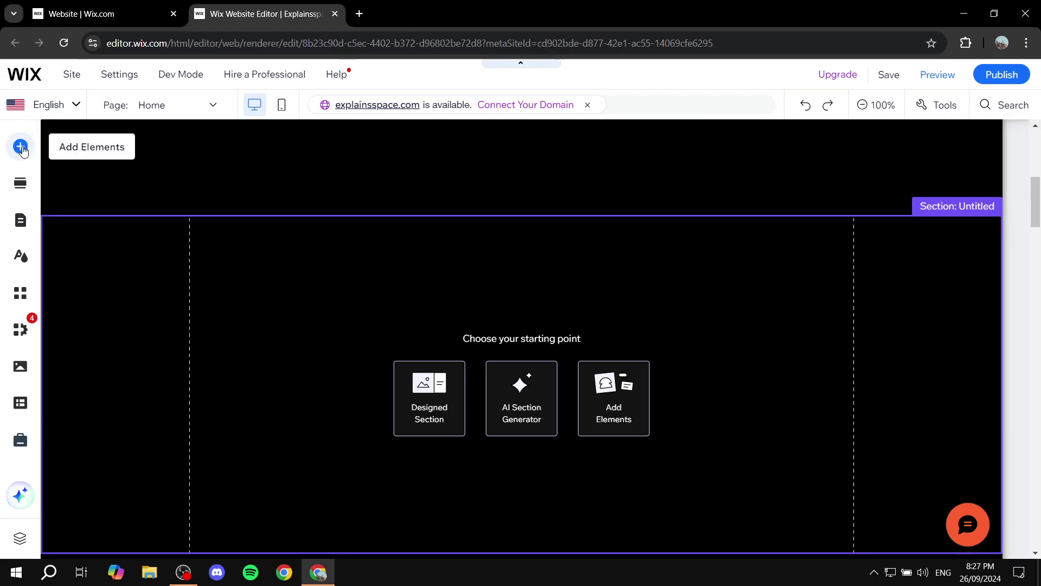
Open the Add Elements catalogue at the Interactive tabs presets
{"action": "left_click", "coordinate": [20, 147]}
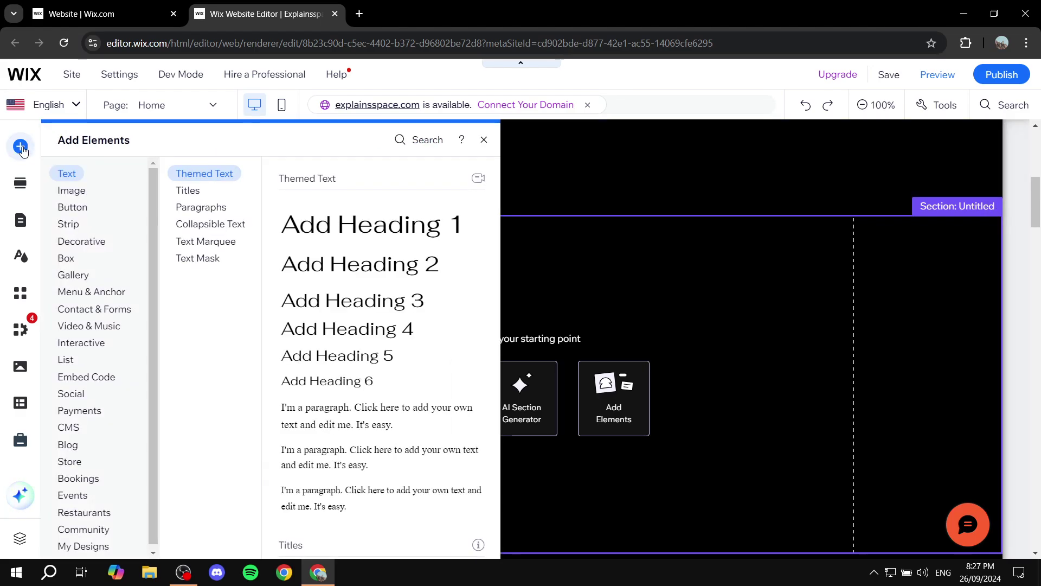
{"action": "mouse_move", "coordinate": [74, 264]}
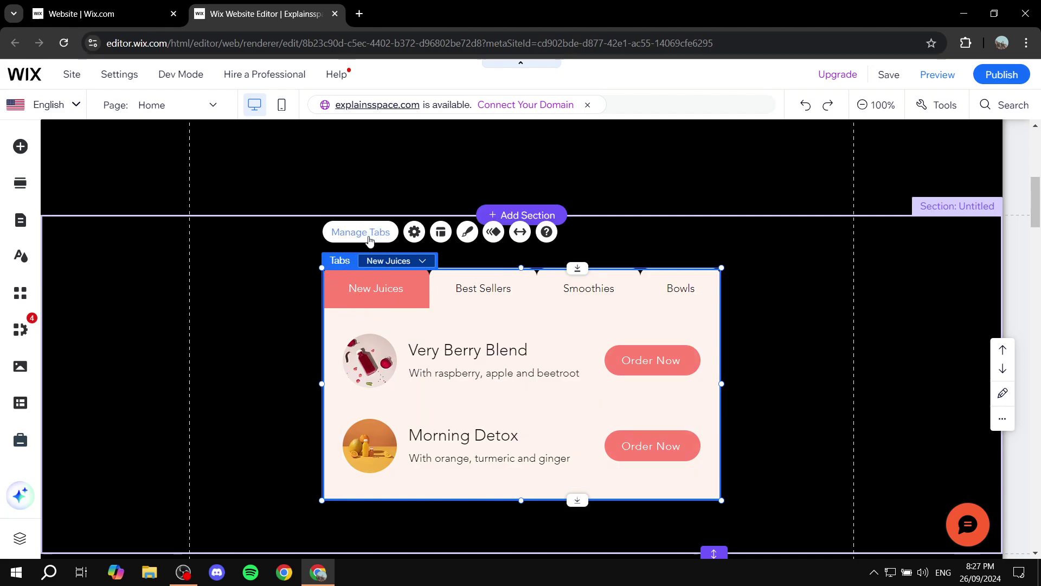
Preview two preset tab designs, keep the pink juice design, and reopen Tab Design
{"action": "left_click", "coordinate": [475, 232]}
{"action": "left_click", "coordinate": [796, 288]}
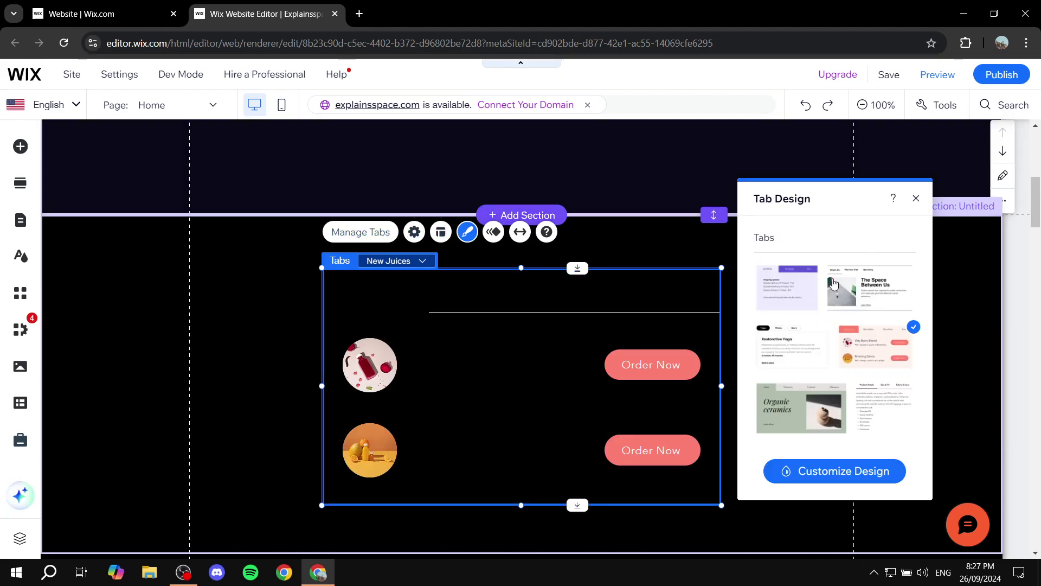
{"action": "left_click", "coordinate": [790, 359]}
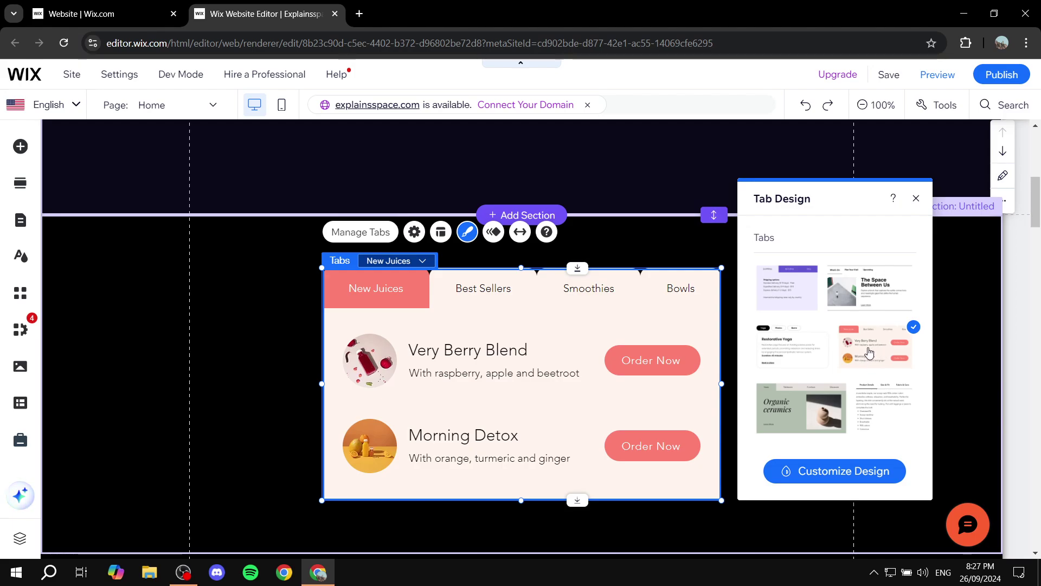
{"action": "left_click", "coordinate": [916, 198]}
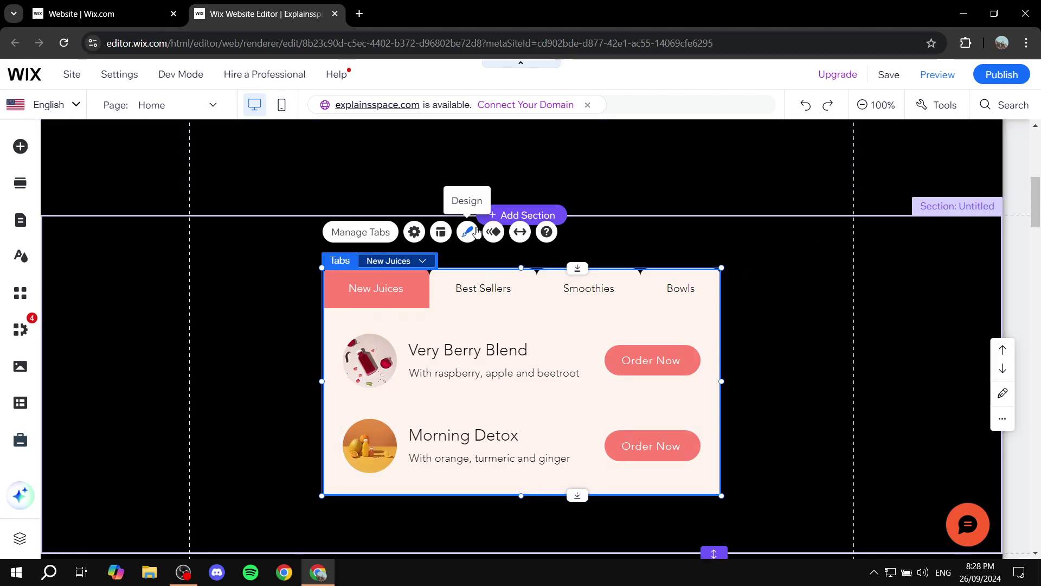
{"action": "left_click", "coordinate": [468, 232]}
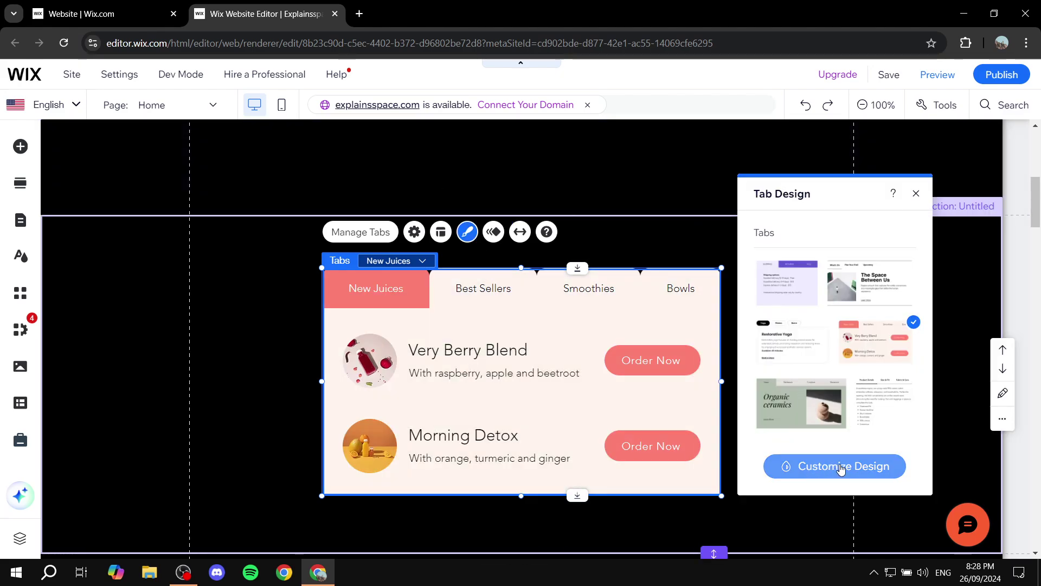
Give the tab container a solid dark grey #404040 background at 100% opacity
{"action": "left_click", "coordinate": [854, 473]}
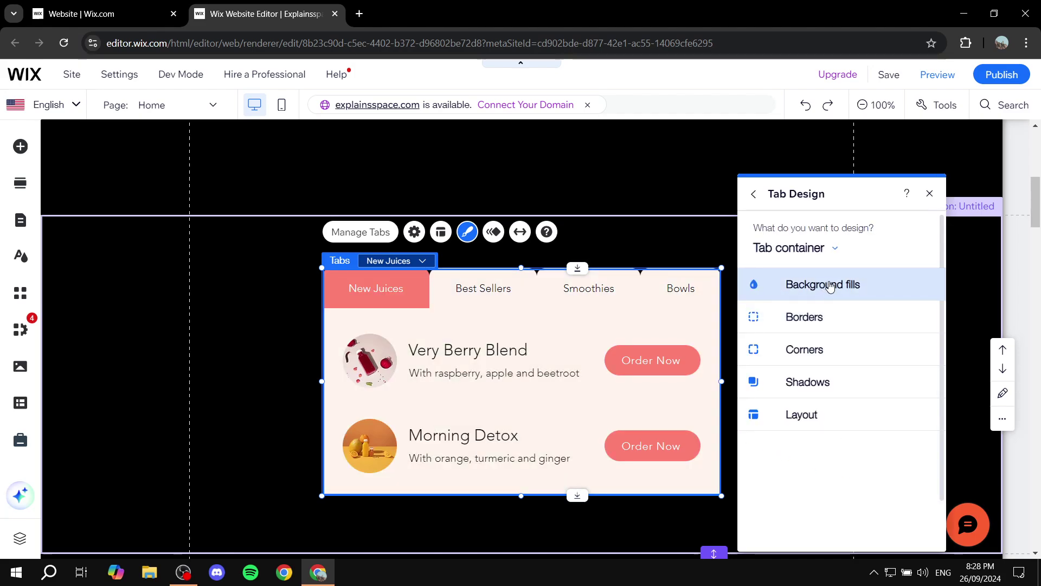
{"action": "left_click", "coordinate": [829, 286]}
{"action": "left_click", "coordinate": [796, 361]}
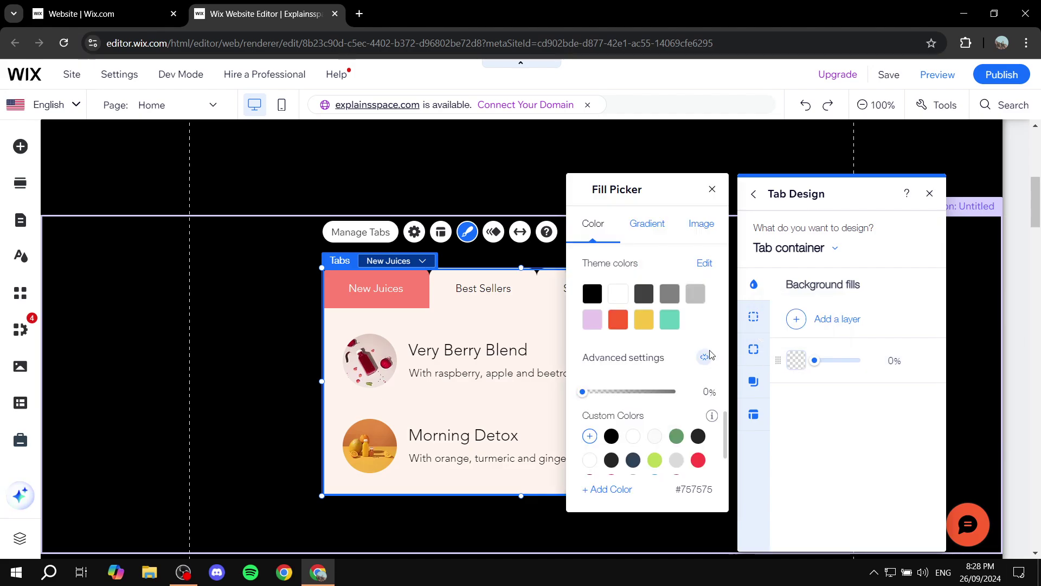
{"action": "left_click", "coordinate": [593, 293]}
{"action": "left_click", "coordinate": [620, 294]}
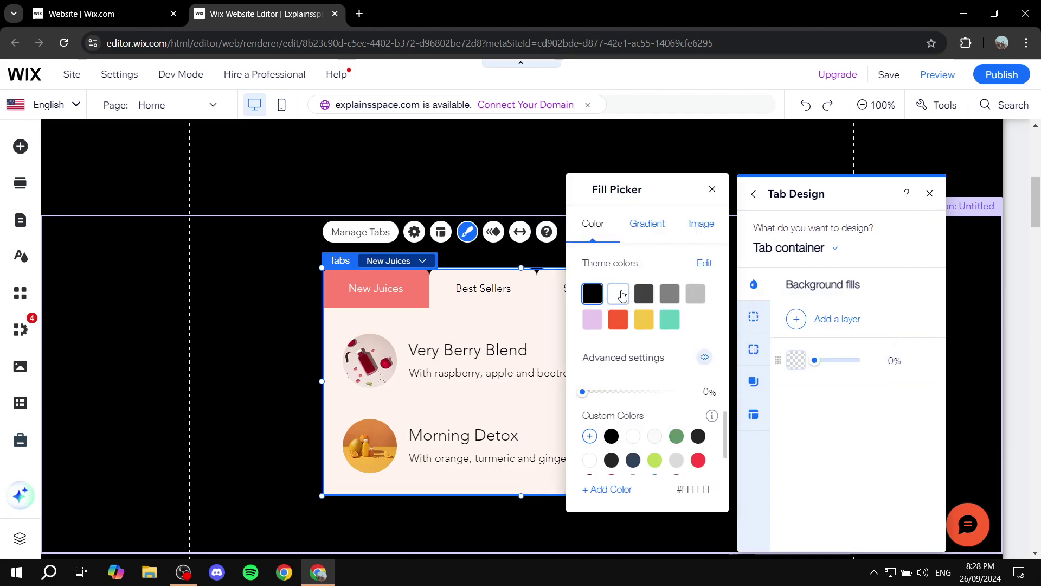
{"action": "left_click", "coordinate": [619, 319]}
{"action": "left_click", "coordinate": [703, 392]}
{"action": "type", "text": "100"}
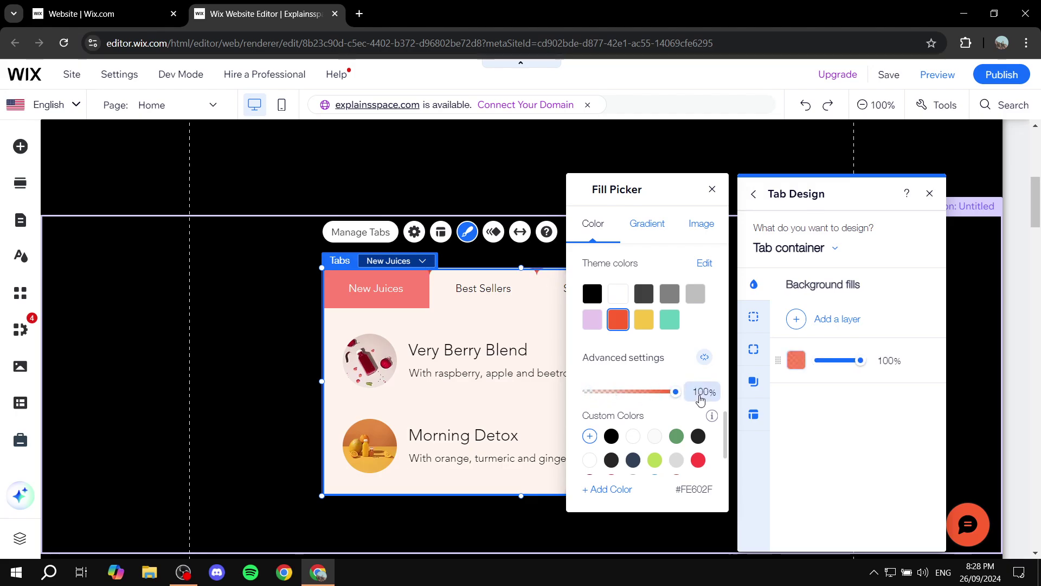
{"action": "left_click", "coordinate": [619, 293]}
{"action": "left_click", "coordinate": [644, 293]}
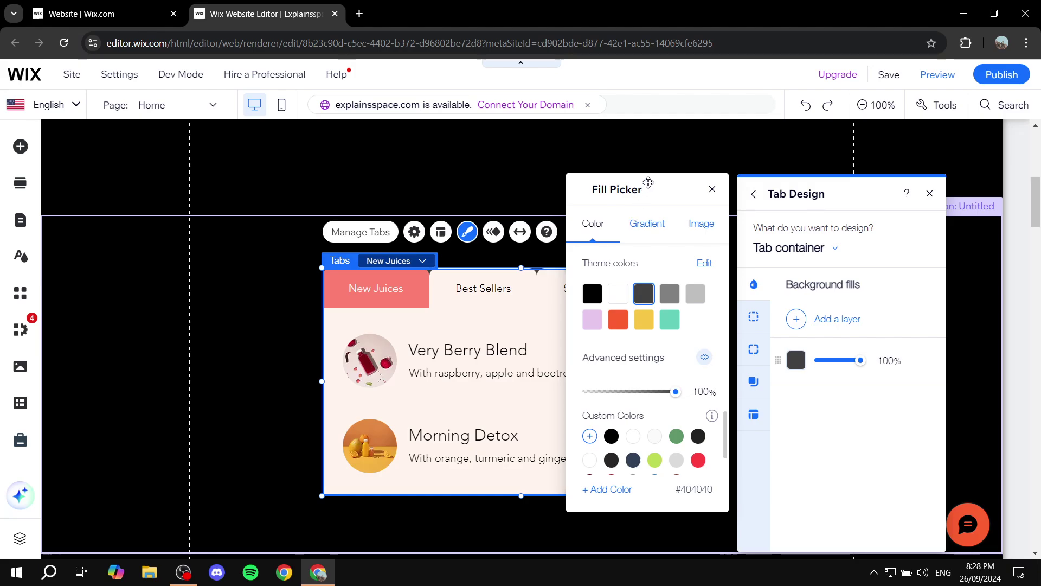
{"action": "left_click_drag", "start_coordinate": [649, 182], "coordinate": [185, 202]}
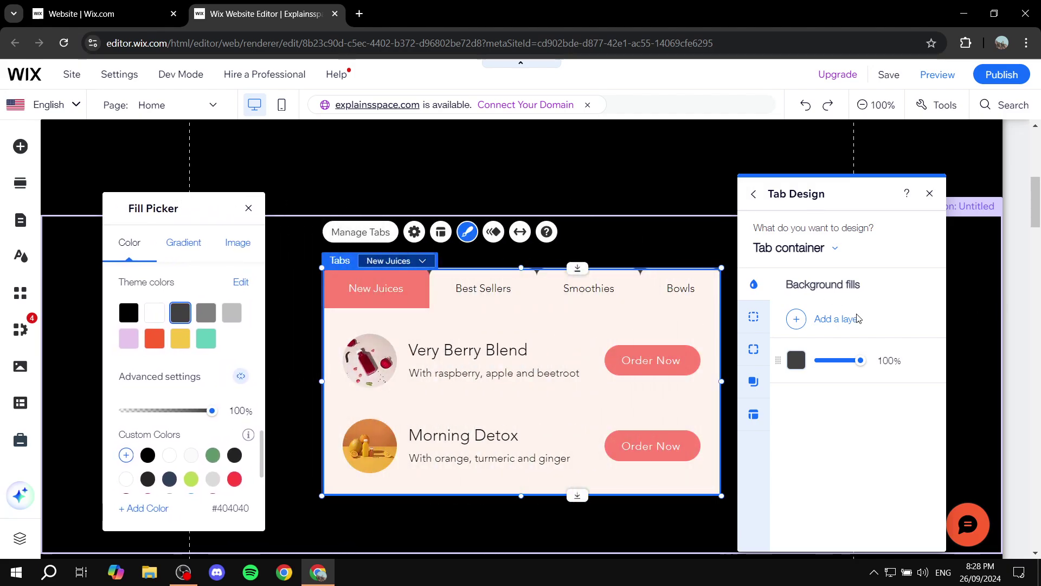
{"action": "left_click", "coordinate": [828, 331]}
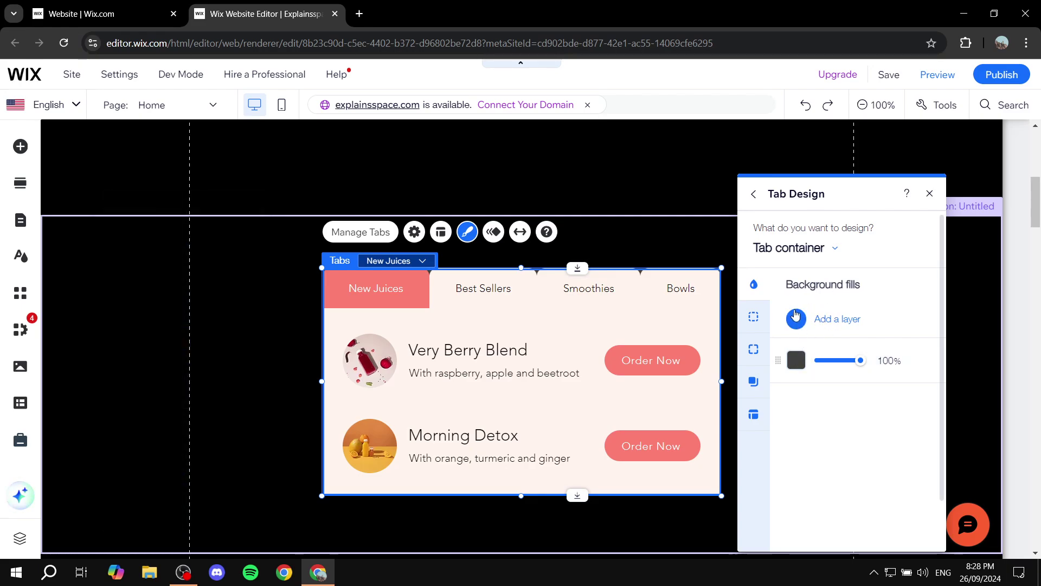
Review the container's border, corner and shadow settings, then switch to styling the Tabs
{"action": "left_click", "coordinate": [754, 309]}
{"action": "left_click", "coordinate": [754, 349]}
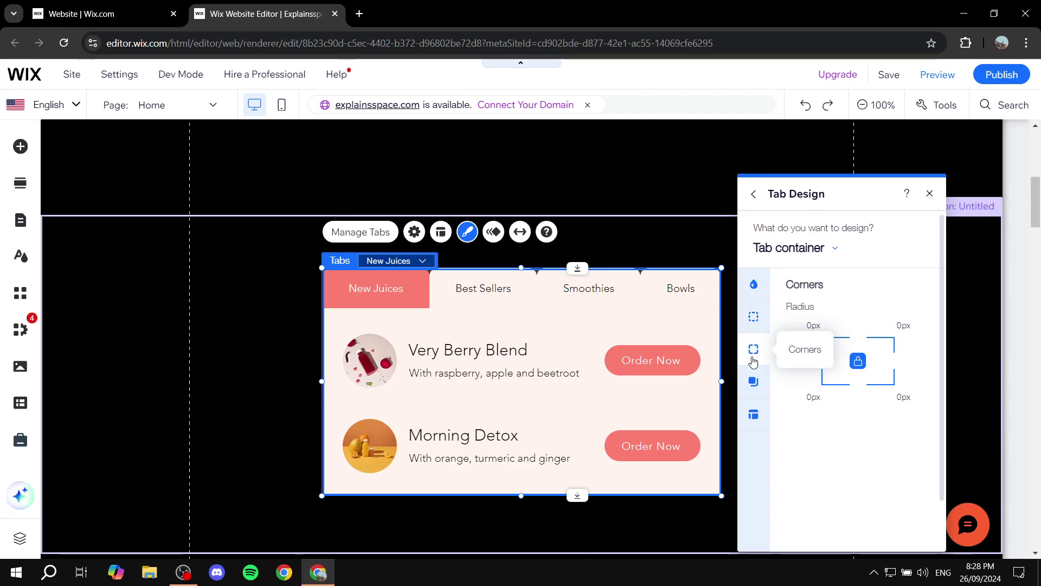
{"action": "left_click", "coordinate": [754, 382]}
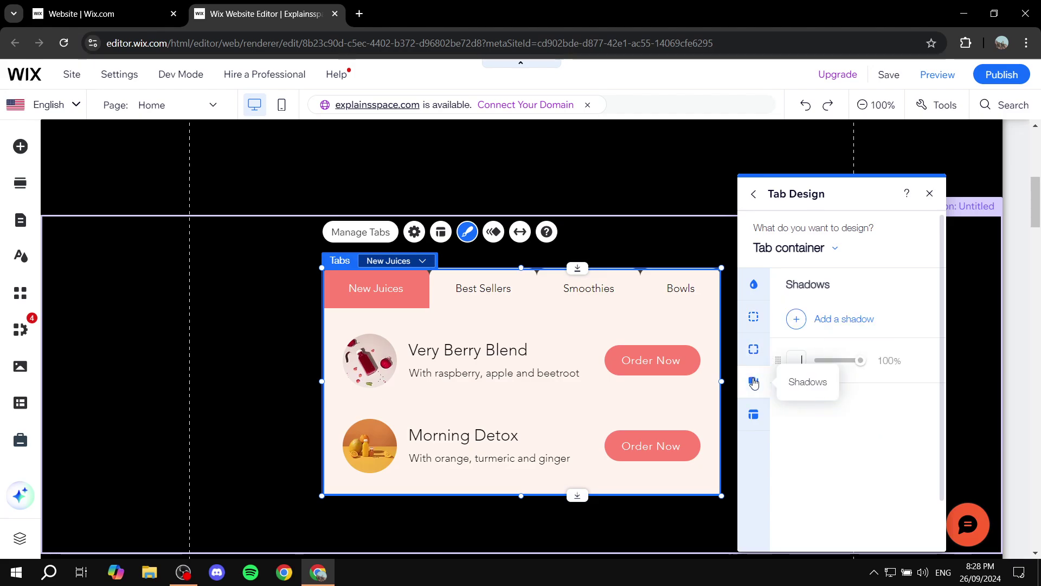
{"action": "left_click", "coordinate": [813, 248]}
{"action": "left_click", "coordinate": [817, 286]}
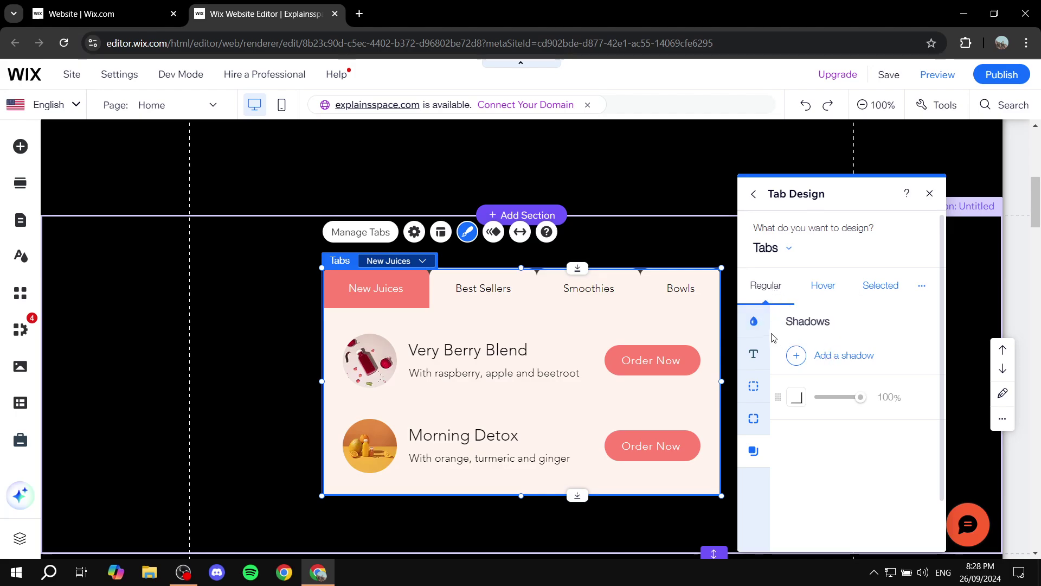
Fill the unselected tabs with yellow #F5C645
{"action": "left_click", "coordinate": [754, 321]}
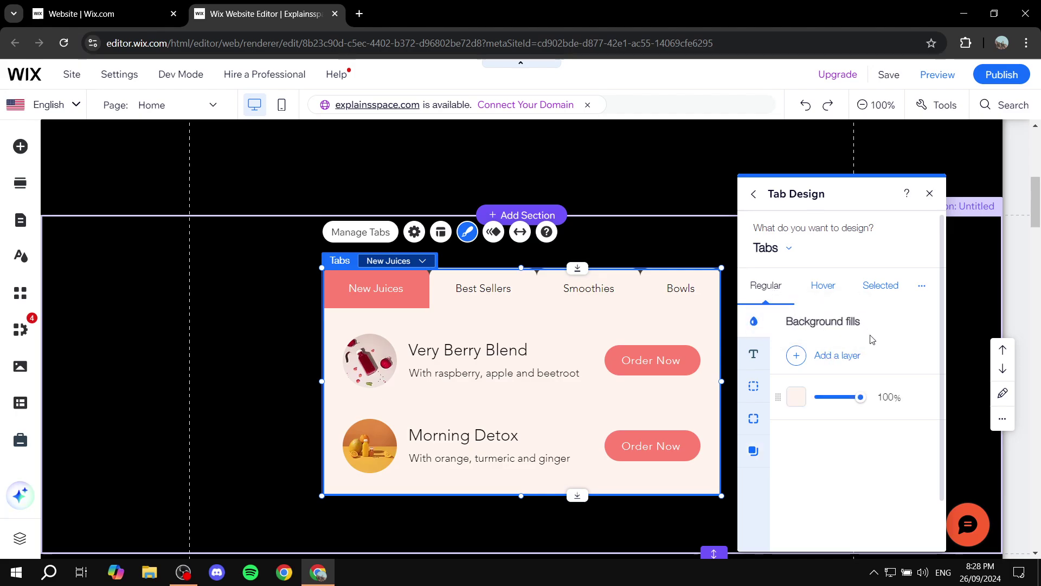
{"action": "left_click", "coordinate": [797, 396]}
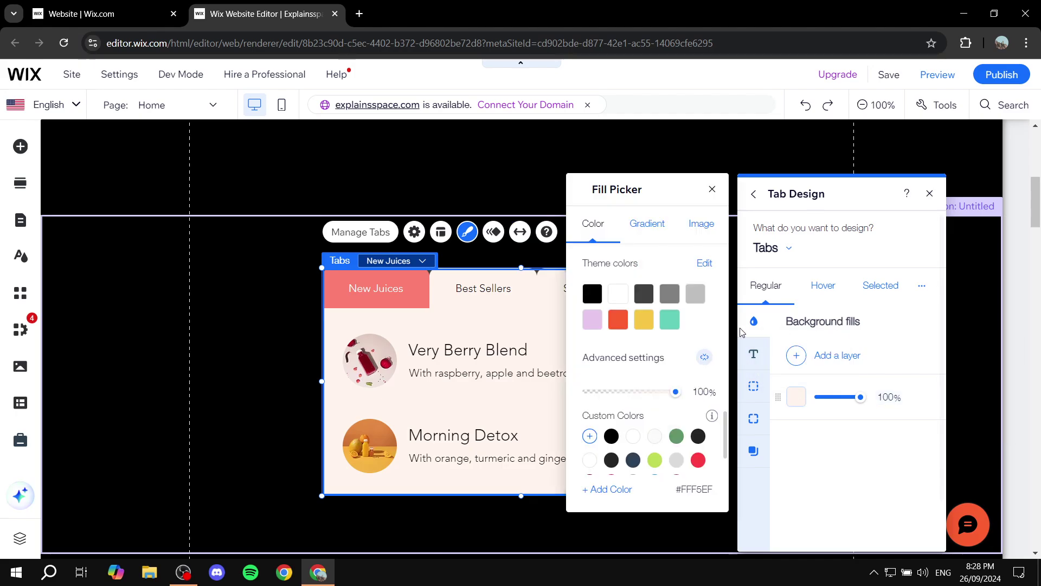
{"action": "left_click", "coordinate": [644, 320]}
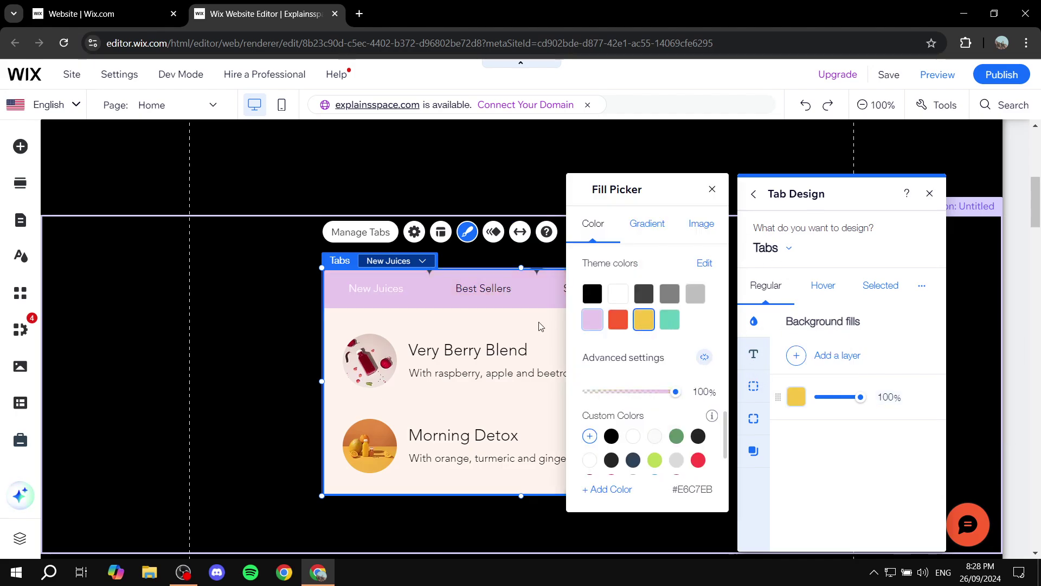
{"action": "left_click", "coordinate": [786, 249]}
Return to the tab container settings, deselect the tabs, then reselect them and reopen Tab Design
{"action": "left_click", "coordinate": [786, 249]}
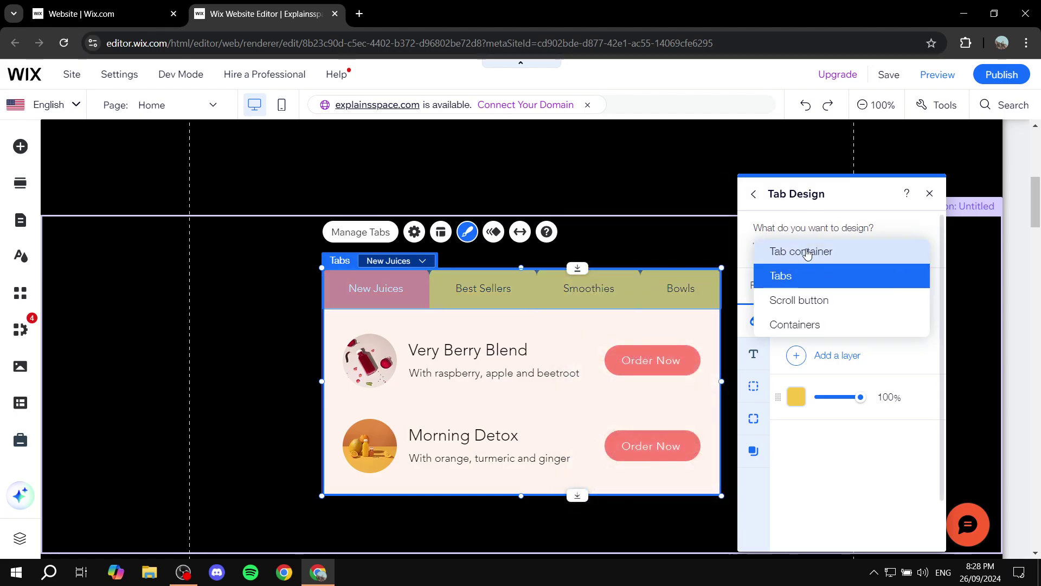
{"action": "left_click", "coordinate": [800, 255]}
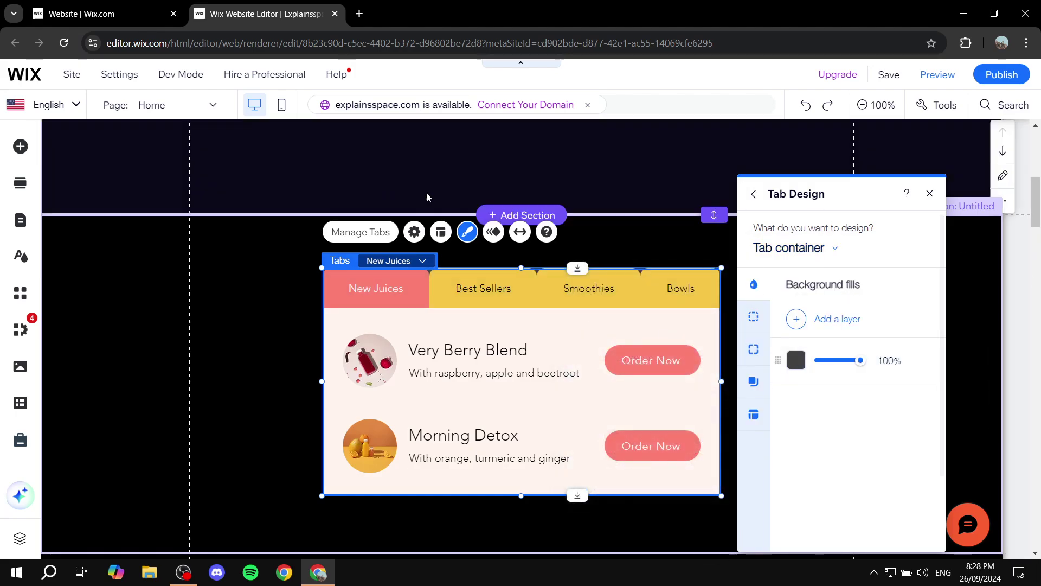
{"action": "left_click", "coordinate": [261, 325]}
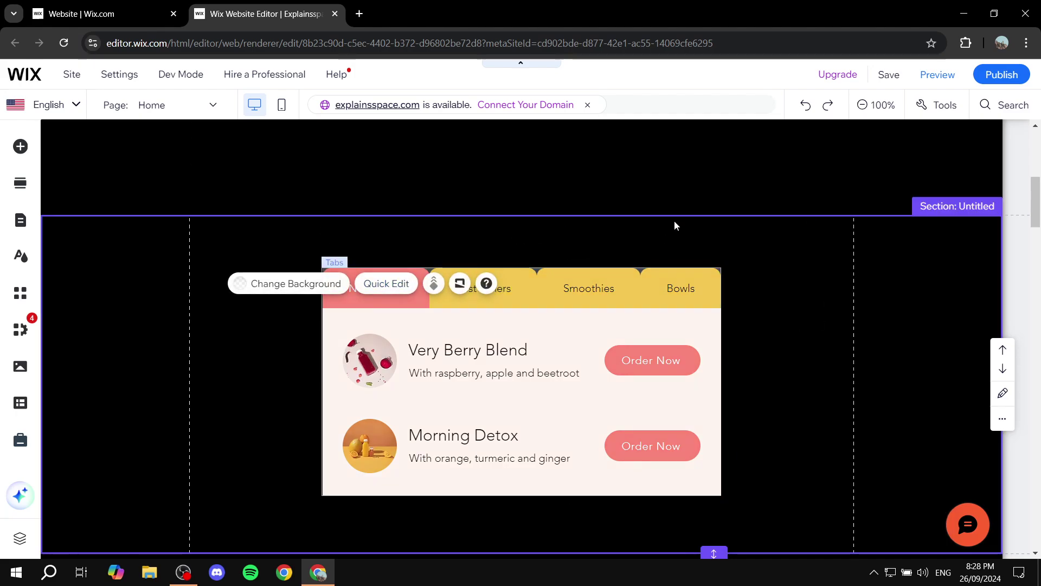
{"action": "left_click", "coordinate": [484, 339]}
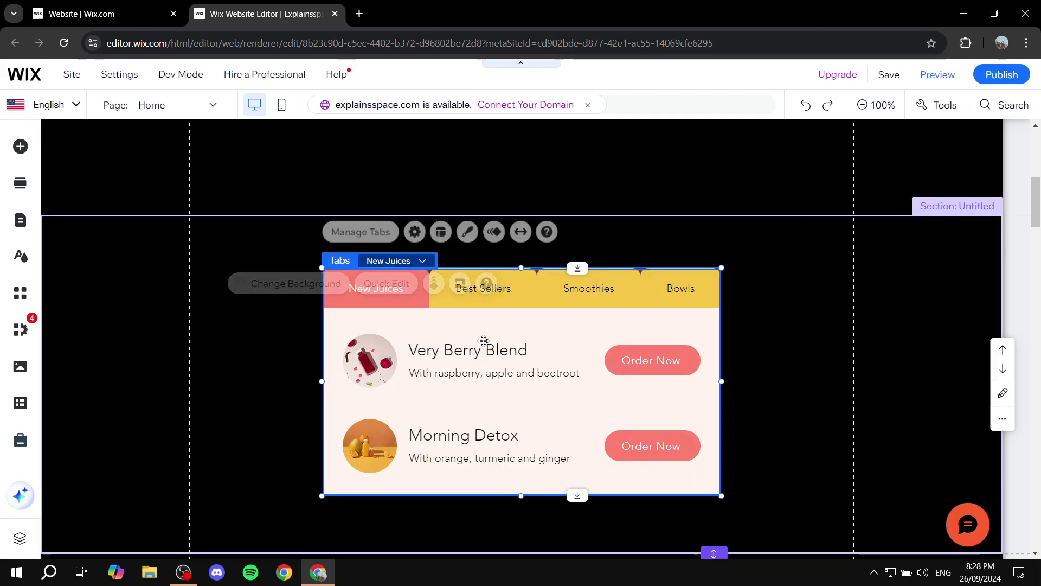
{"action": "left_click", "coordinate": [475, 234]}
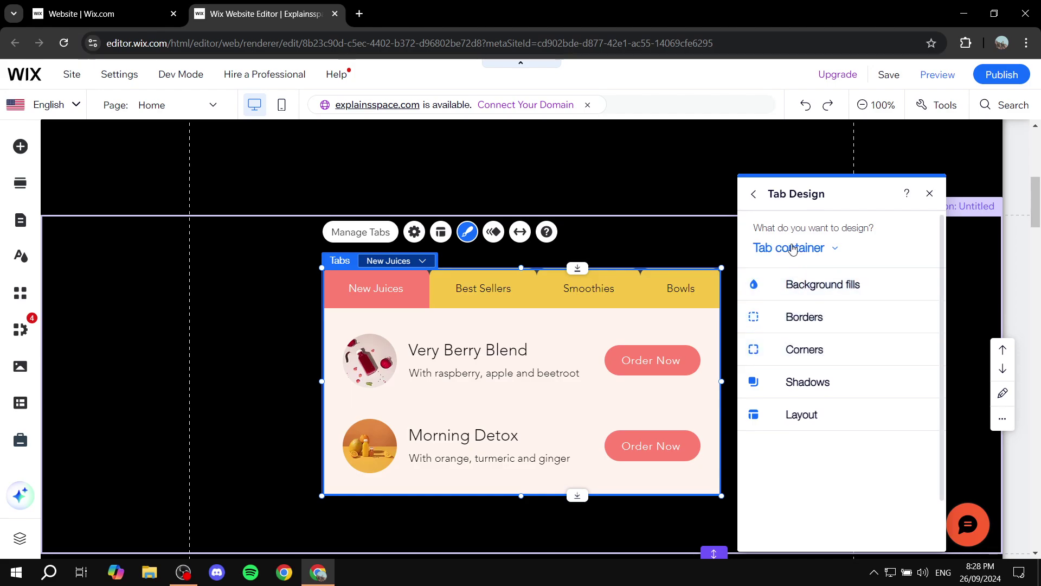
Look through the scroll-button and tab-container fill options, leaving them unchanged
{"action": "left_click", "coordinate": [781, 243]}
{"action": "left_click", "coordinate": [844, 312]}
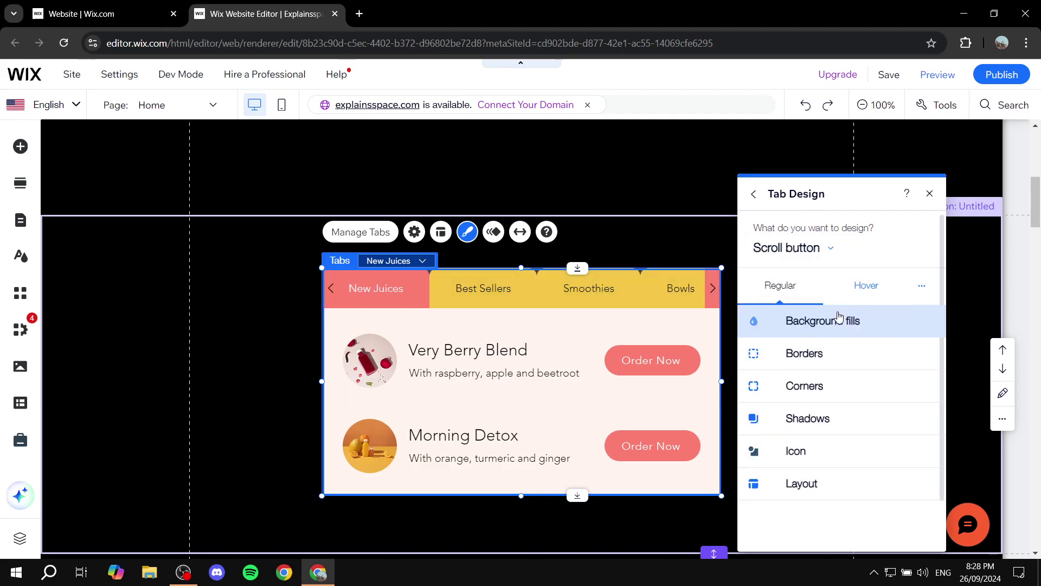
{"action": "left_click", "coordinate": [796, 247]}
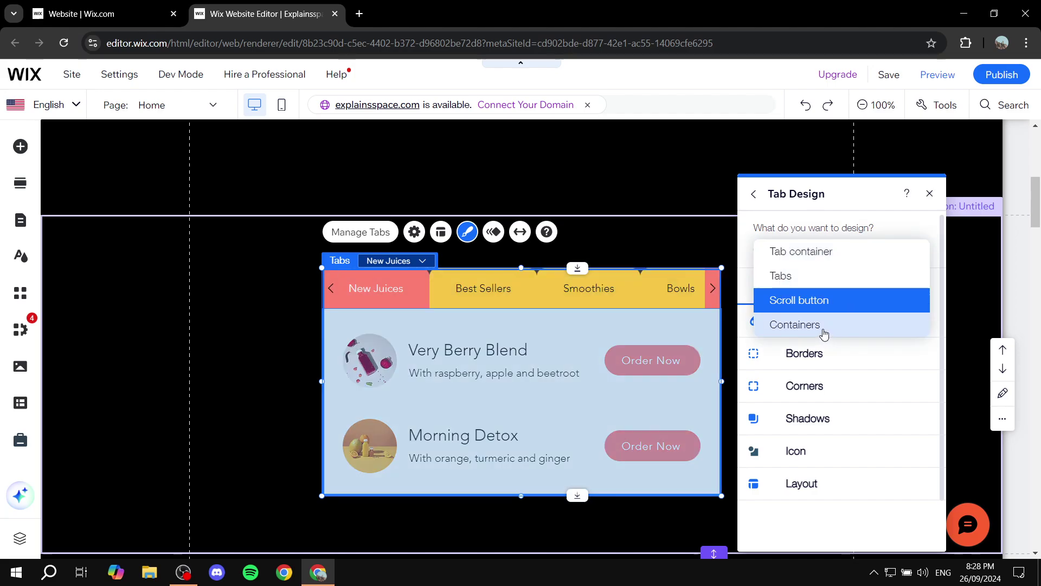
{"action": "left_click", "coordinate": [824, 324]}
{"action": "left_click", "coordinate": [819, 284]}
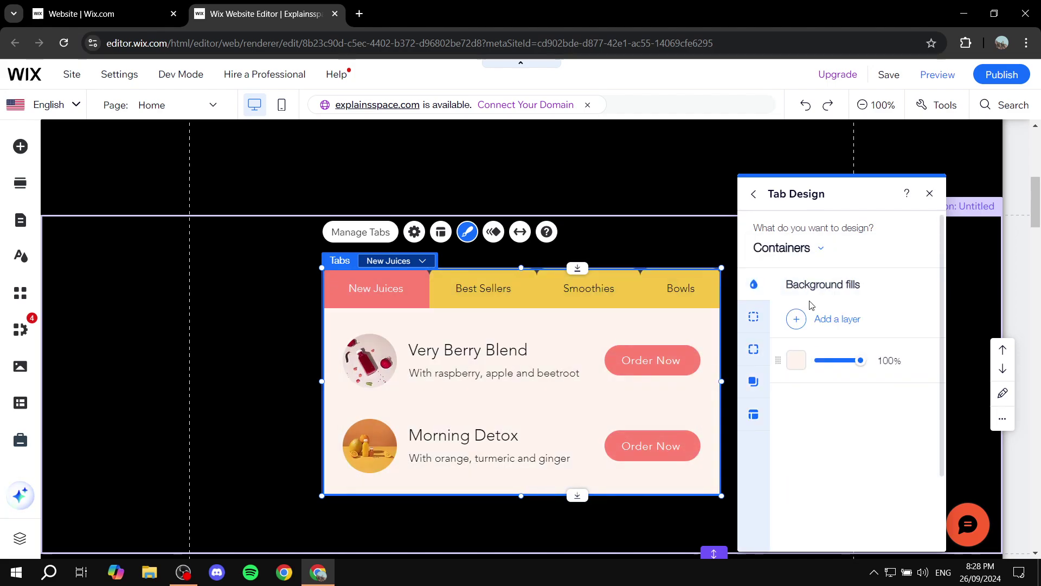
{"action": "left_click", "coordinate": [795, 360]}
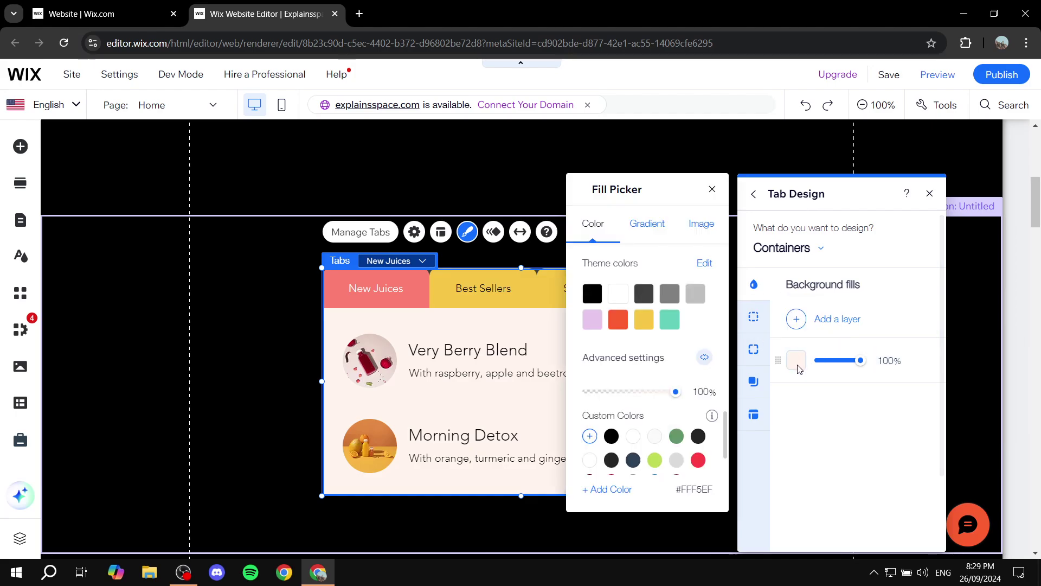
{"action": "left_click", "coordinate": [644, 294]}
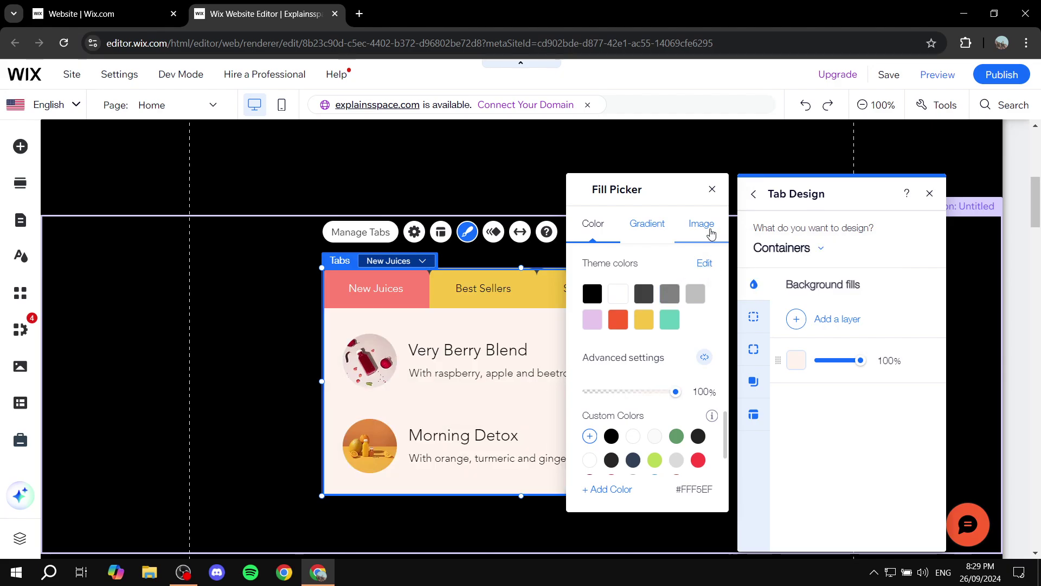
{"action": "left_click", "coordinate": [711, 191]}
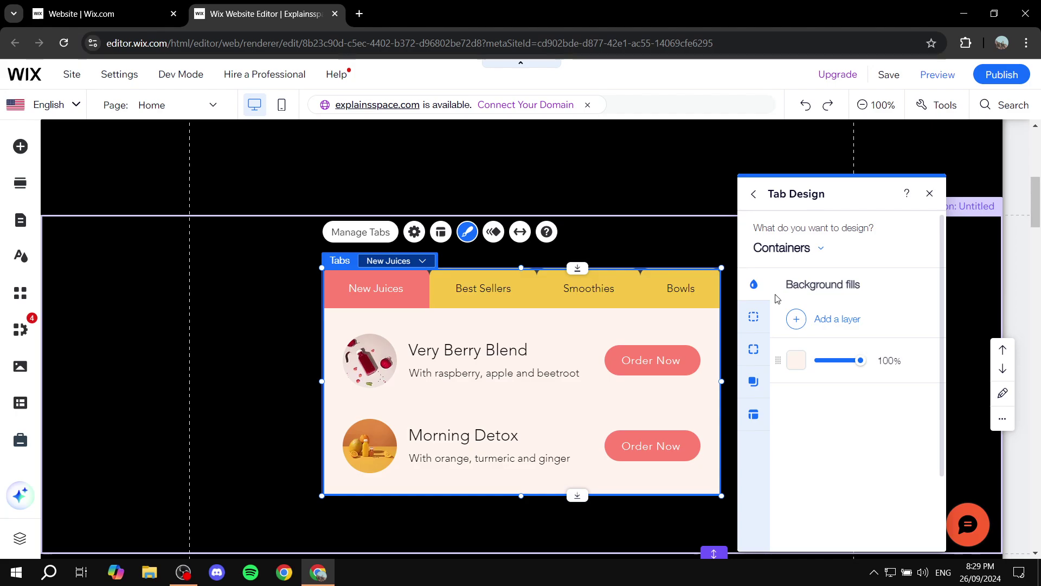
Set the tabs' regular fill to orange-red #FE602F
{"action": "left_click", "coordinate": [784, 248]}
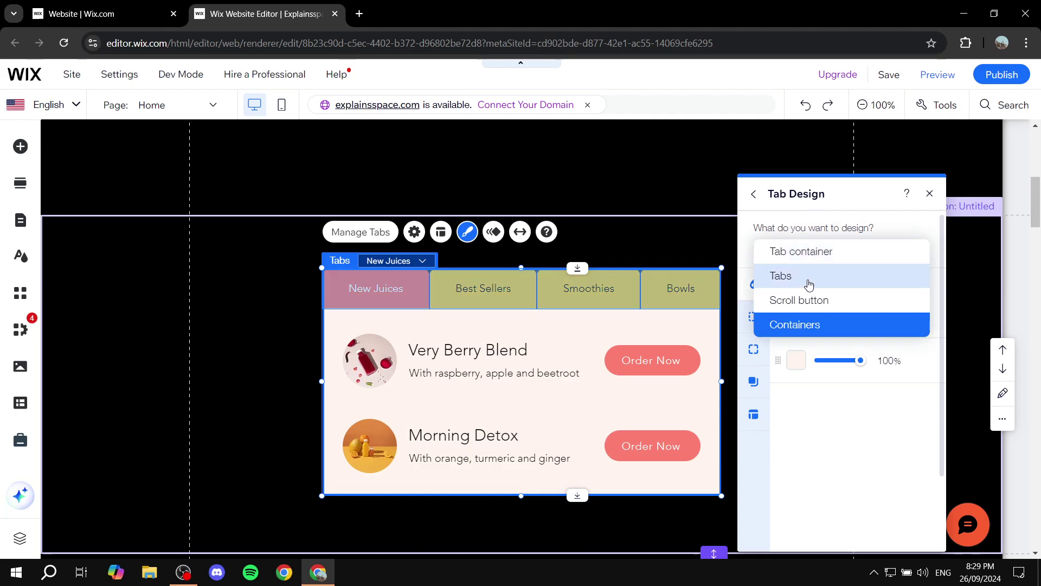
{"action": "left_click", "coordinate": [809, 285]}
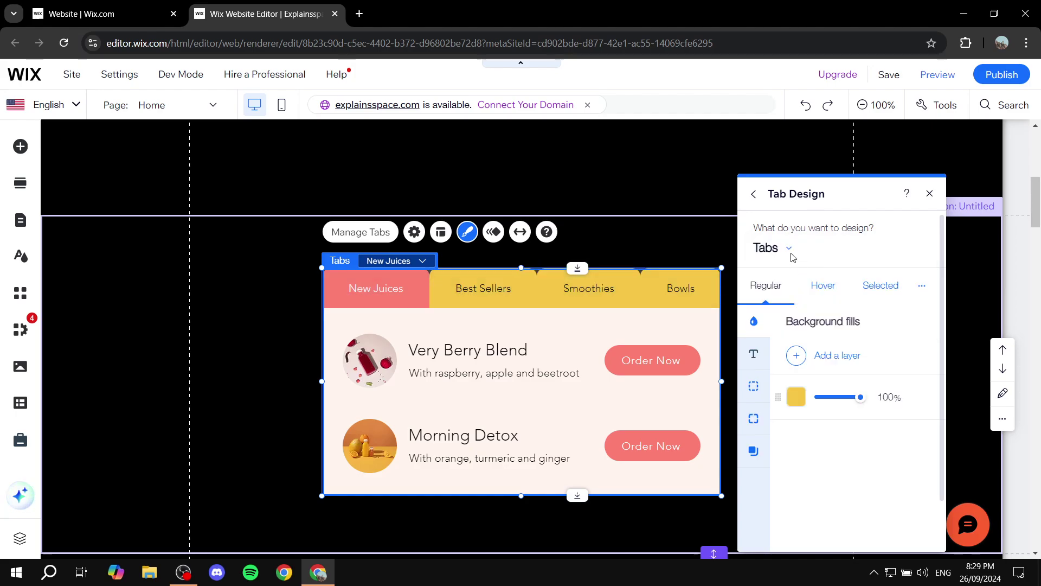
{"action": "left_click", "coordinate": [797, 396]}
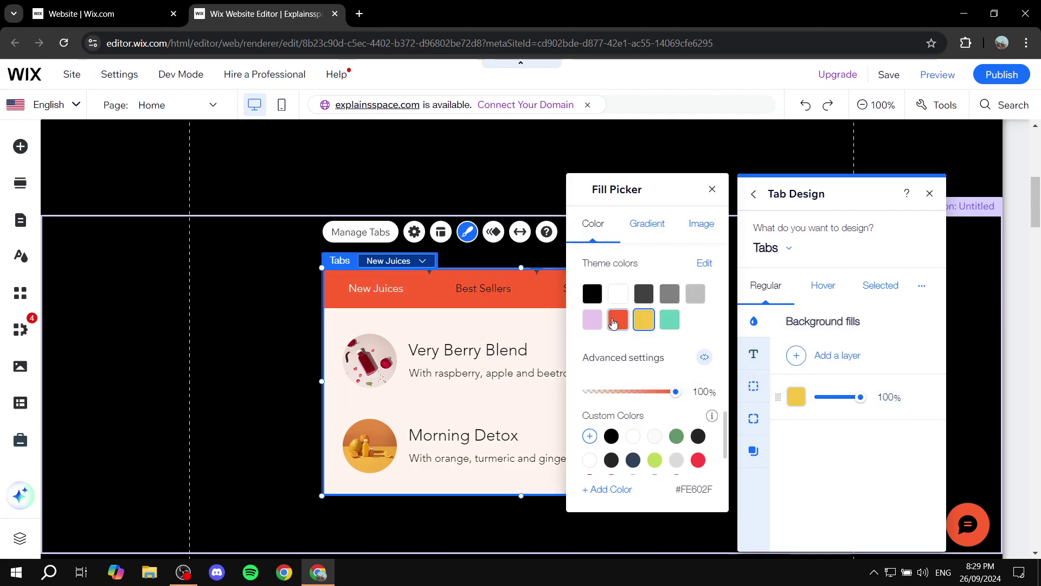
{"action": "left_click", "coordinate": [613, 323]}
{"action": "left_click", "coordinate": [713, 189]}
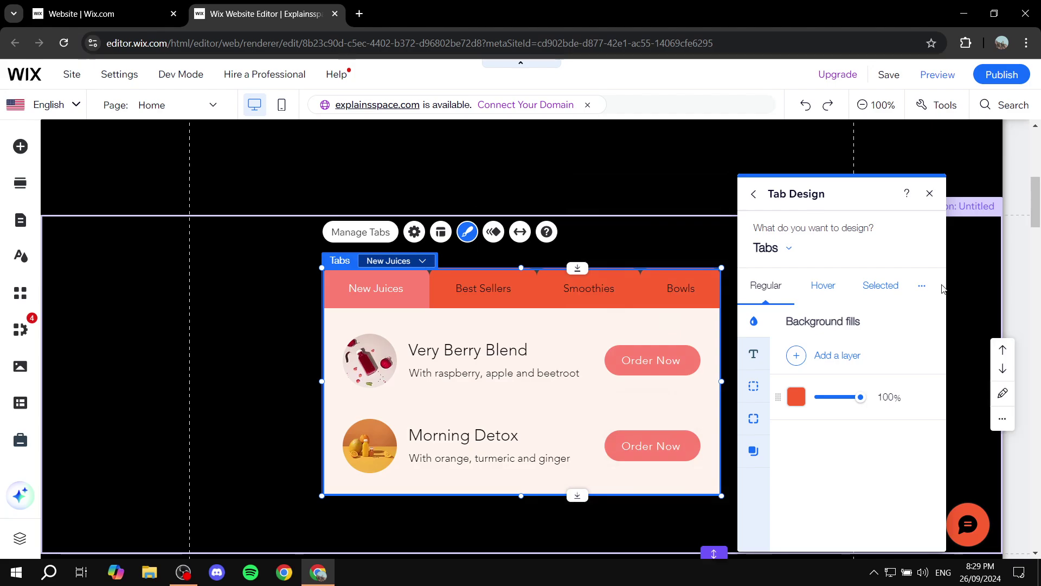
Set the tabs' hover fill to red and close Tab Design
{"action": "left_click", "coordinate": [823, 286]}
{"action": "left_click", "coordinate": [797, 398]}
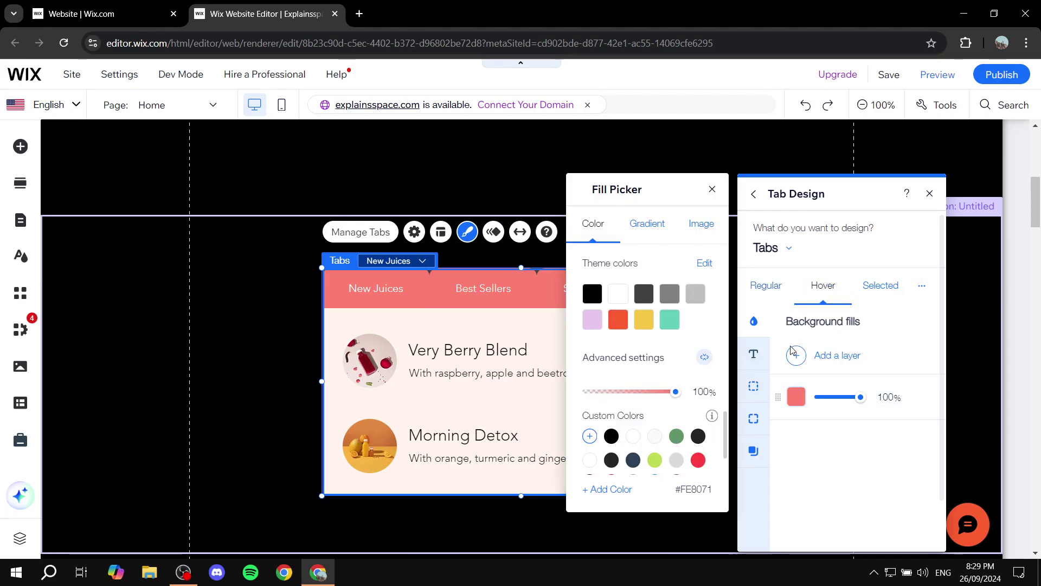
{"action": "left_click", "coordinate": [699, 461]}
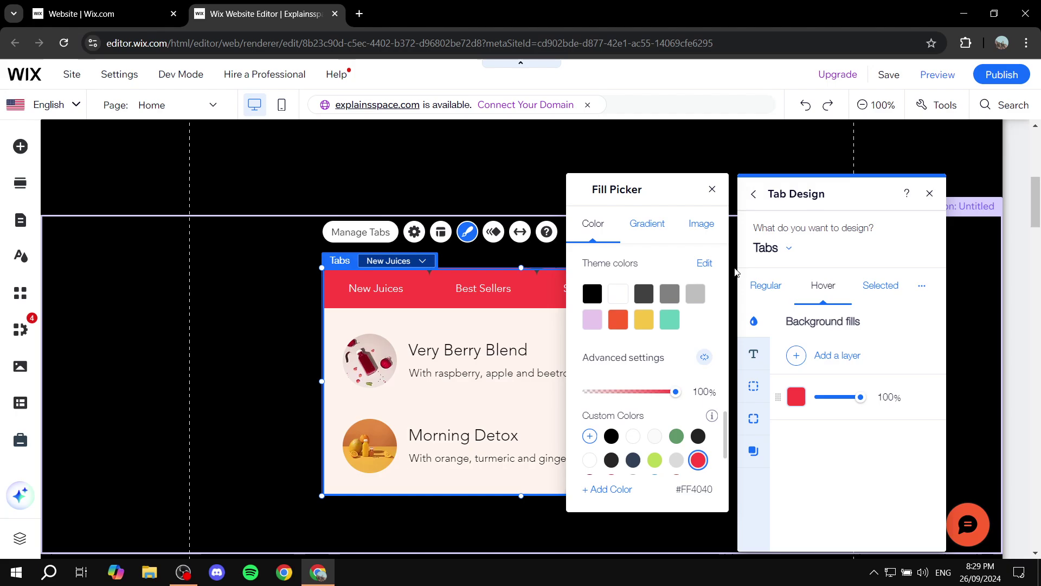
{"action": "left_click", "coordinate": [712, 190]}
{"action": "left_click", "coordinate": [930, 194]}
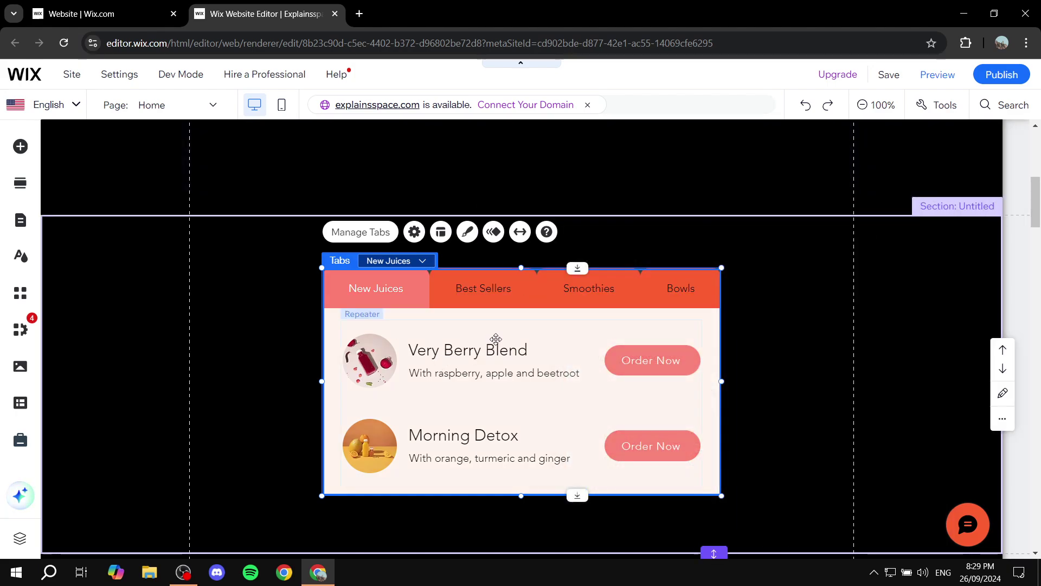
Resize the tabs element to about 980 × 495 so it spans the section's full width
{"action": "left_click_drag", "start_coordinate": [721, 495], "coordinate": [758, 495]}
{"action": "left_click_drag", "start_coordinate": [793, 542], "coordinate": [854, 553]}
{"action": "left_click_drag", "start_coordinate": [321, 268], "coordinate": [190, 218]}
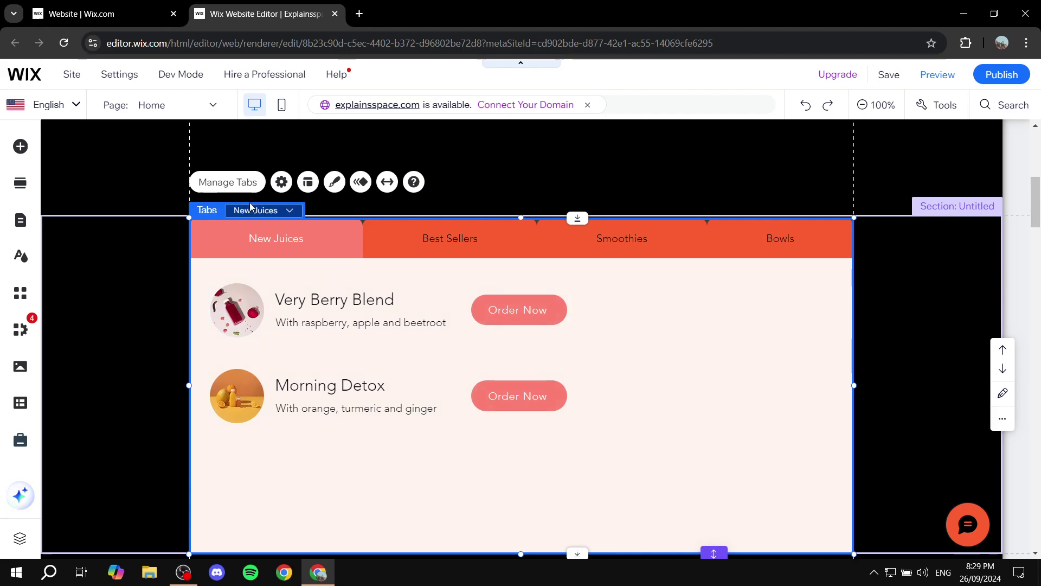
Delete the New Juices tab in Manage Tabs
{"action": "left_click", "coordinate": [238, 187]}
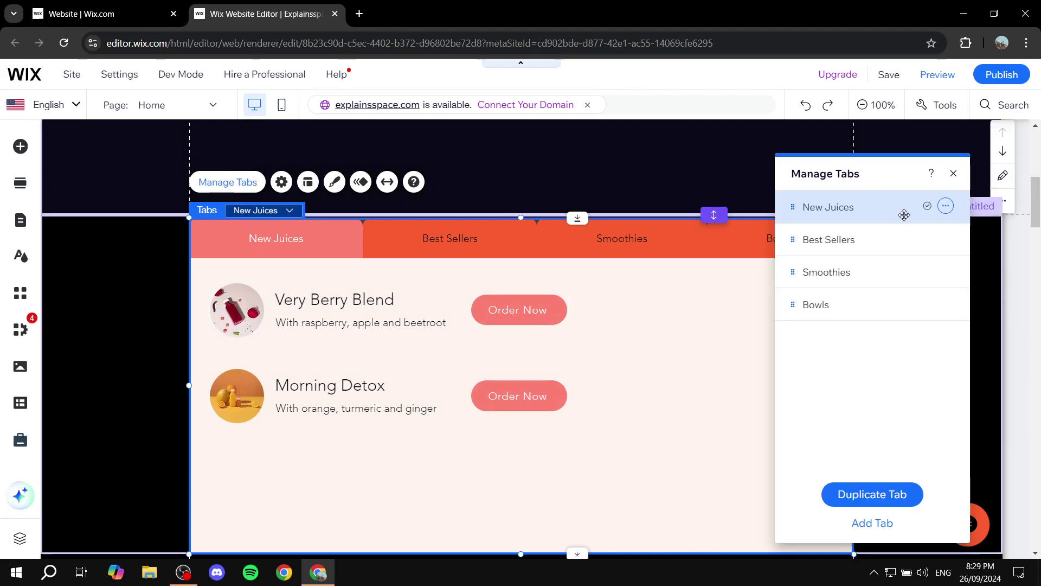
{"action": "left_click", "coordinate": [949, 208]}
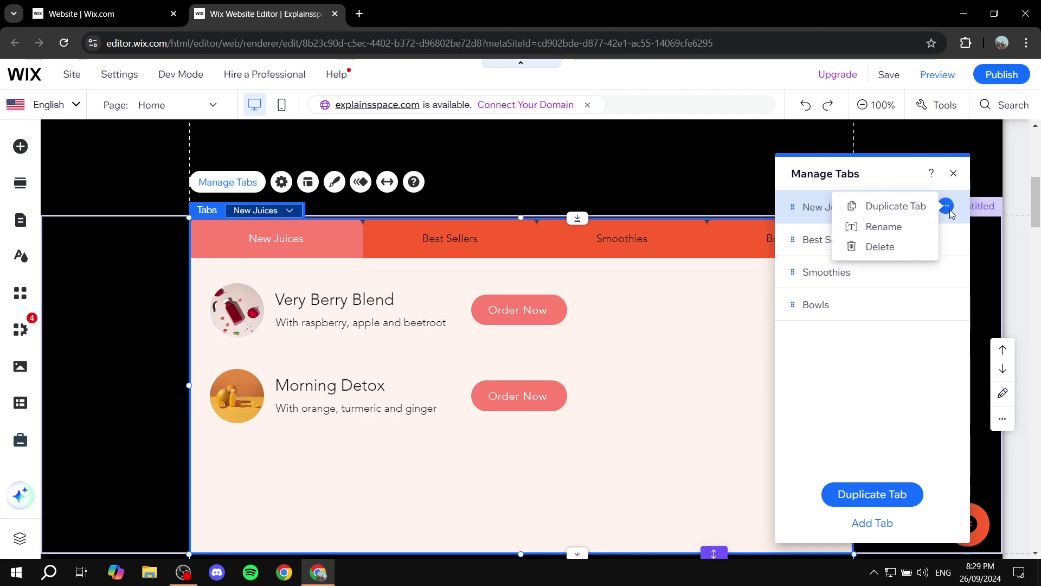
{"action": "left_click", "coordinate": [905, 245]}
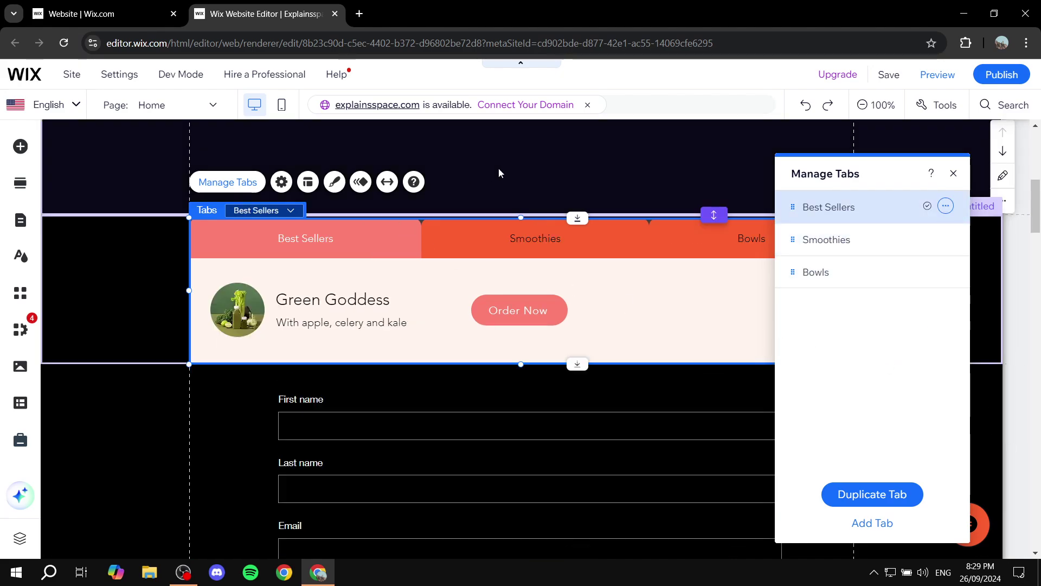
{"action": "left_click", "coordinate": [579, 385]}
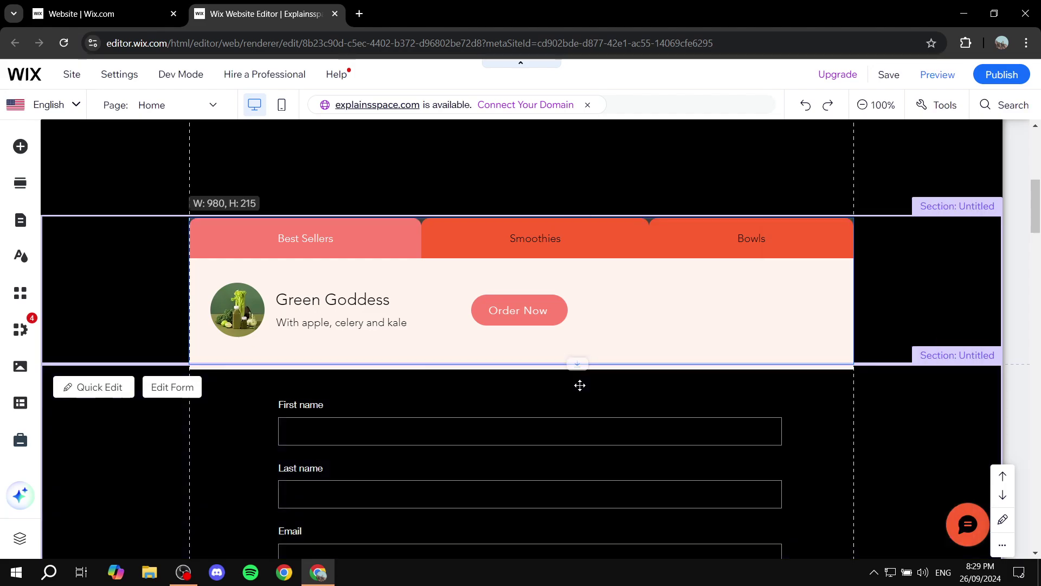
Add a new tab after Bowls and rename it 'Test Tab'
{"action": "left_click", "coordinate": [612, 255]}
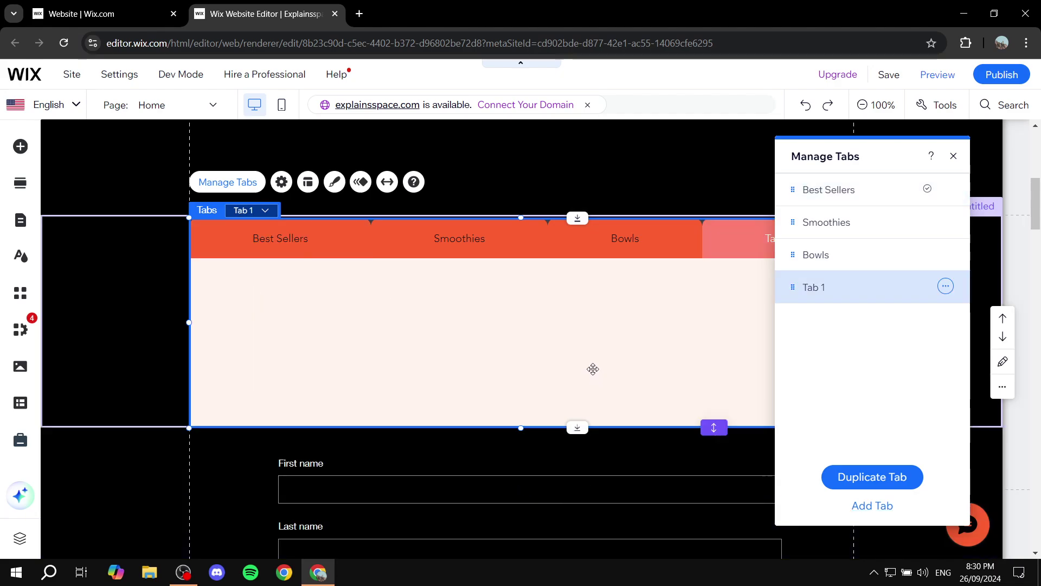
{"action": "double_click", "coordinate": [838, 286]}
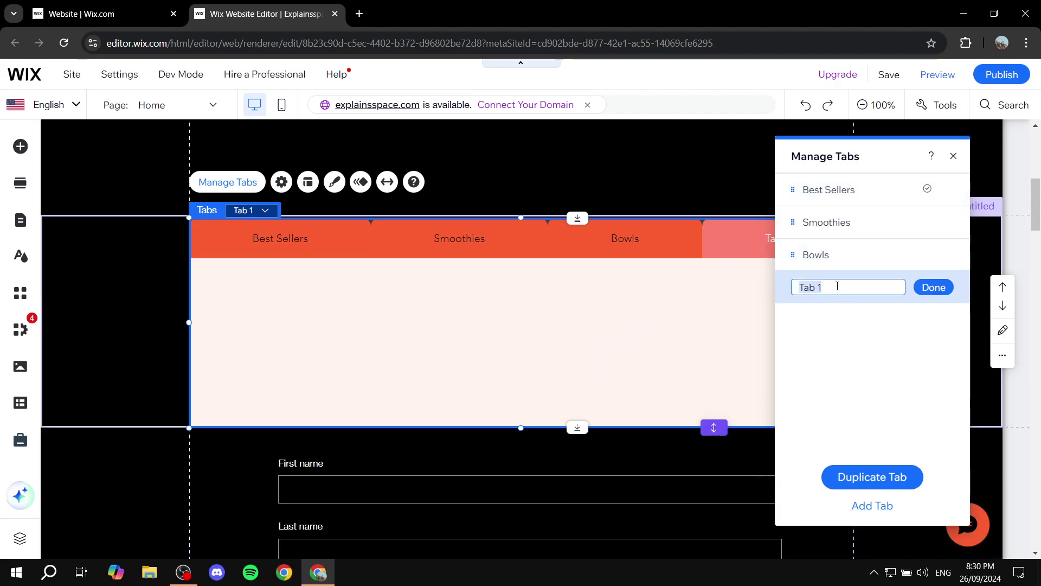
{"action": "type", "text": "Test "}
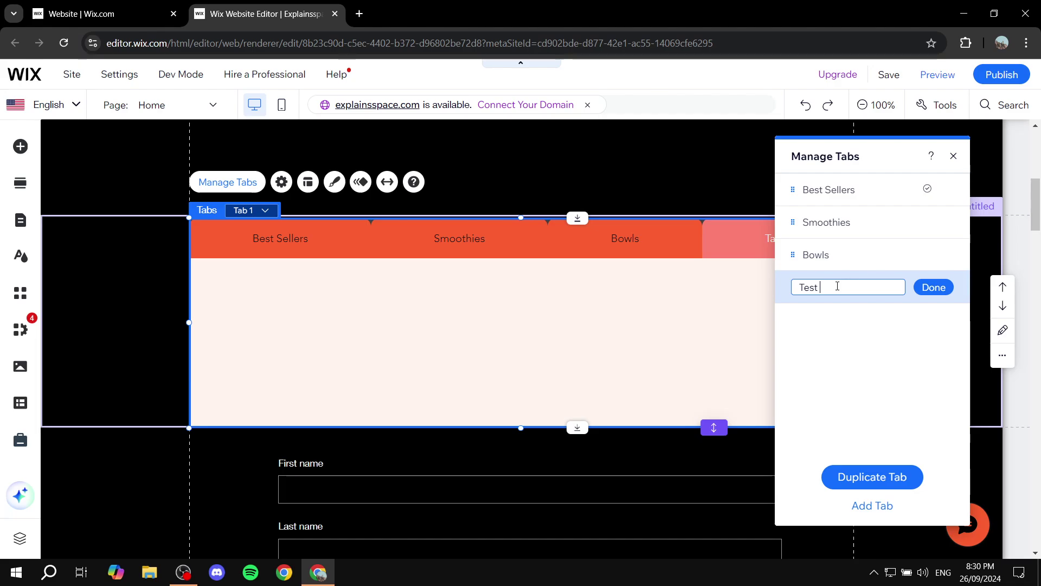
{"action": "type", "text": "Tab"}
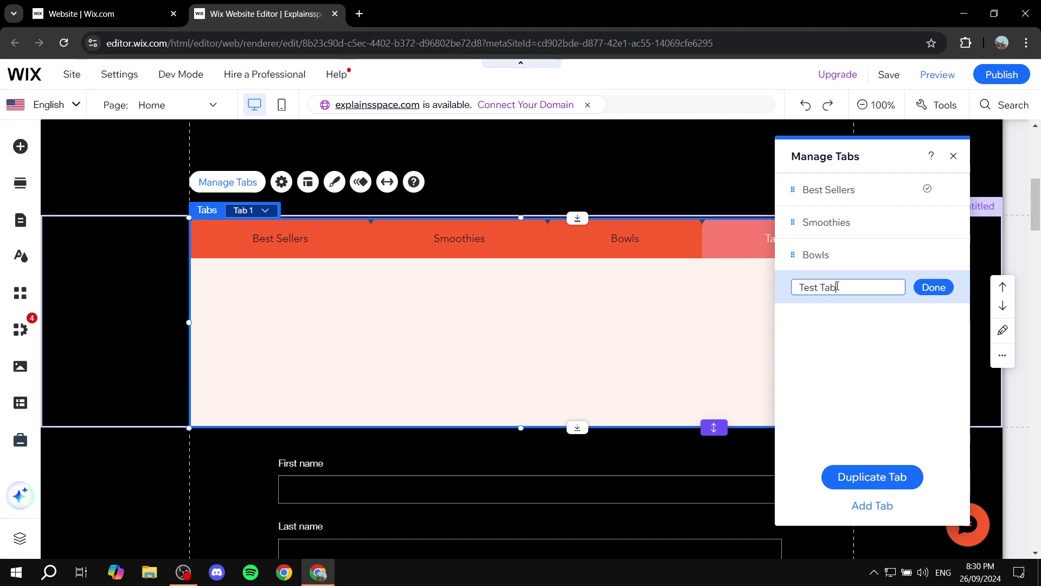
{"action": "left_click", "coordinate": [935, 288]}
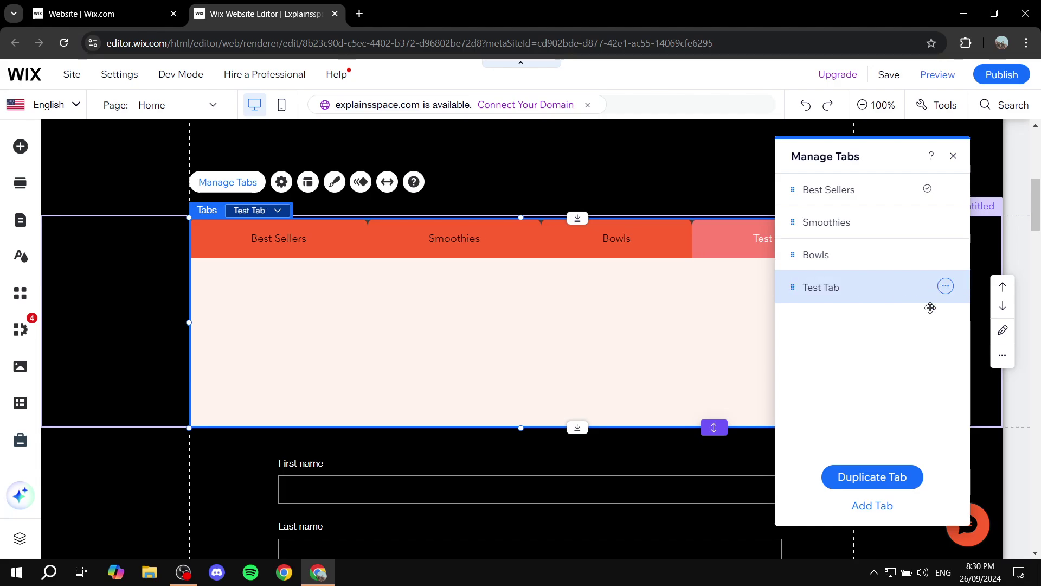
Drag a Heading 1 into the Test Tab's content area
{"action": "left_click", "coordinate": [953, 158]}
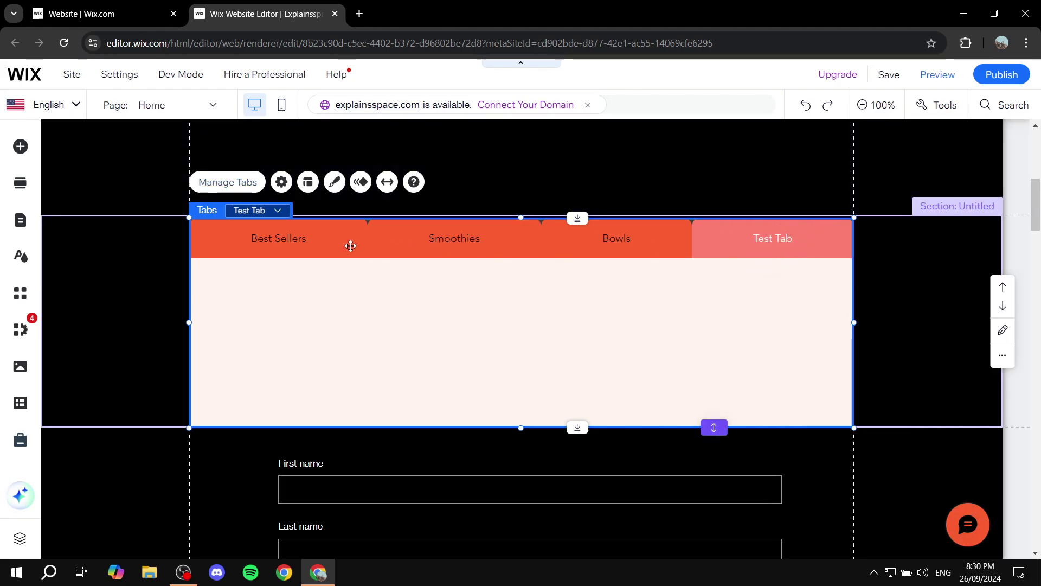
{"action": "left_click", "coordinate": [21, 146]}
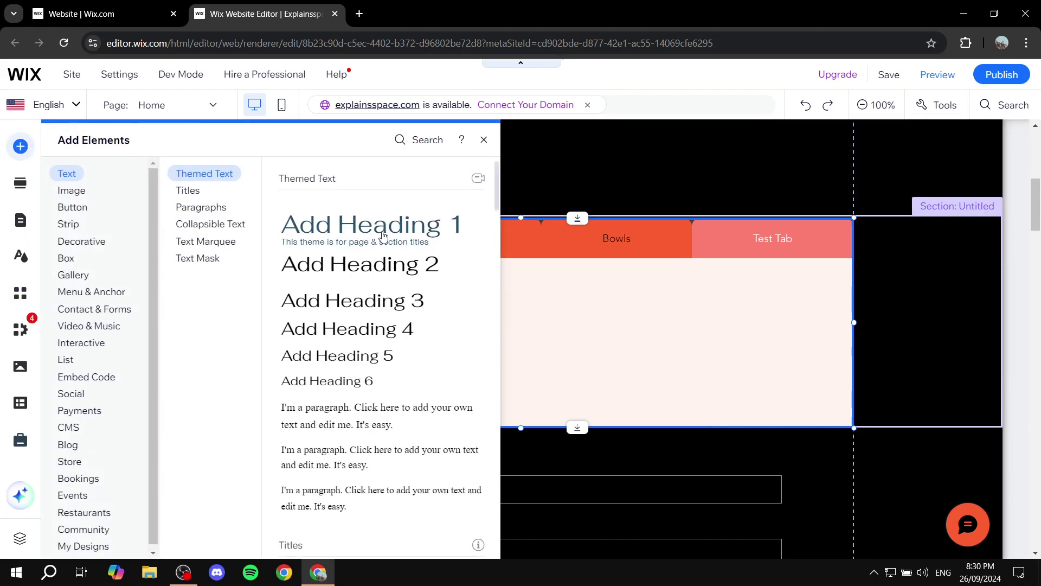
{"action": "left_click_drag", "start_coordinate": [375, 227], "coordinate": [476, 291]}
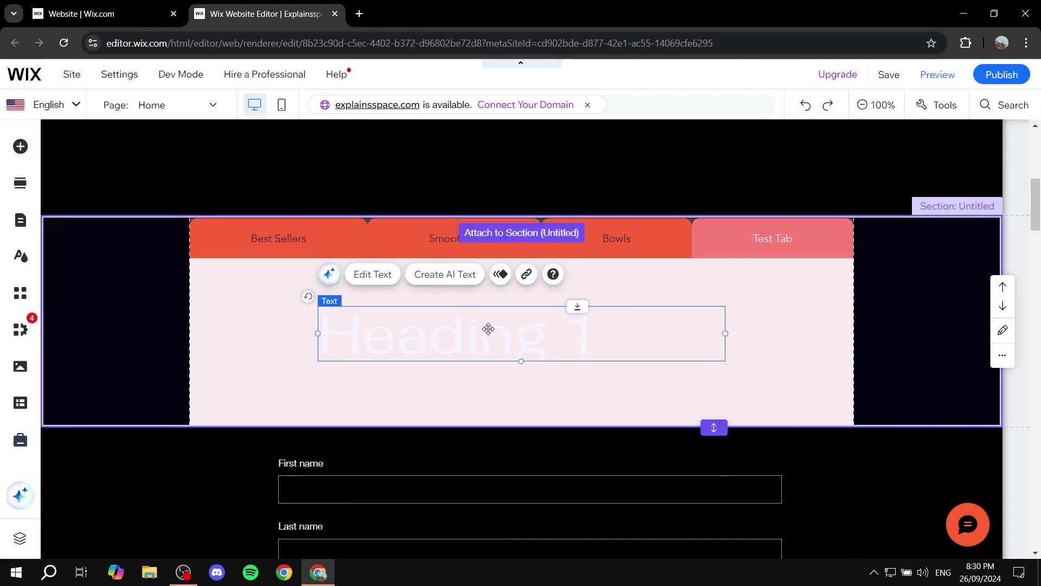
{"action": "left_click_drag", "start_coordinate": [488, 328], "coordinate": [540, 332]}
Change the heading to 'Test Text' and make its colour dark
{"action": "double_click", "coordinate": [518, 330]}
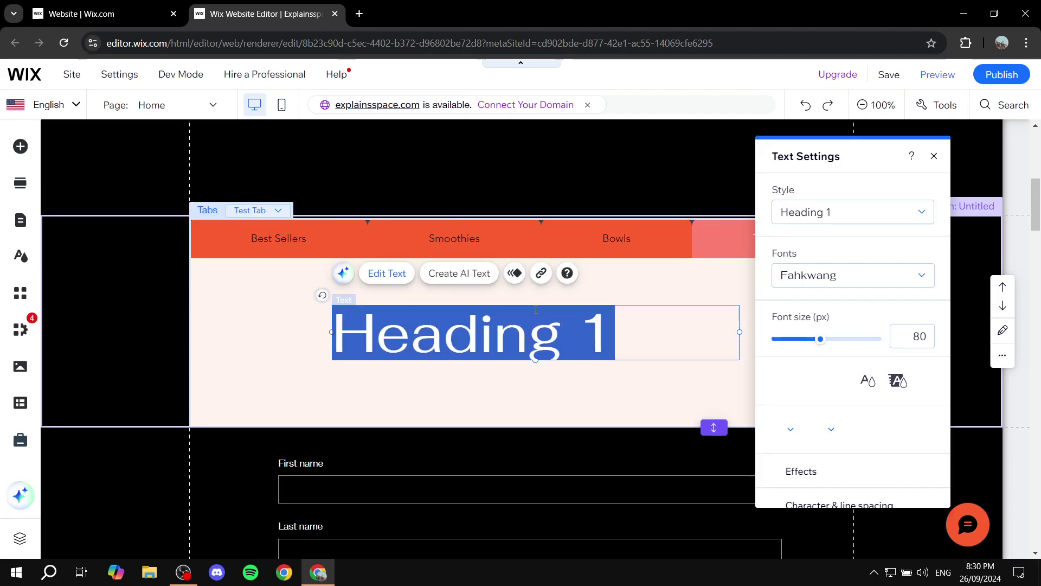
{"action": "key", "text": "BackSpace"}
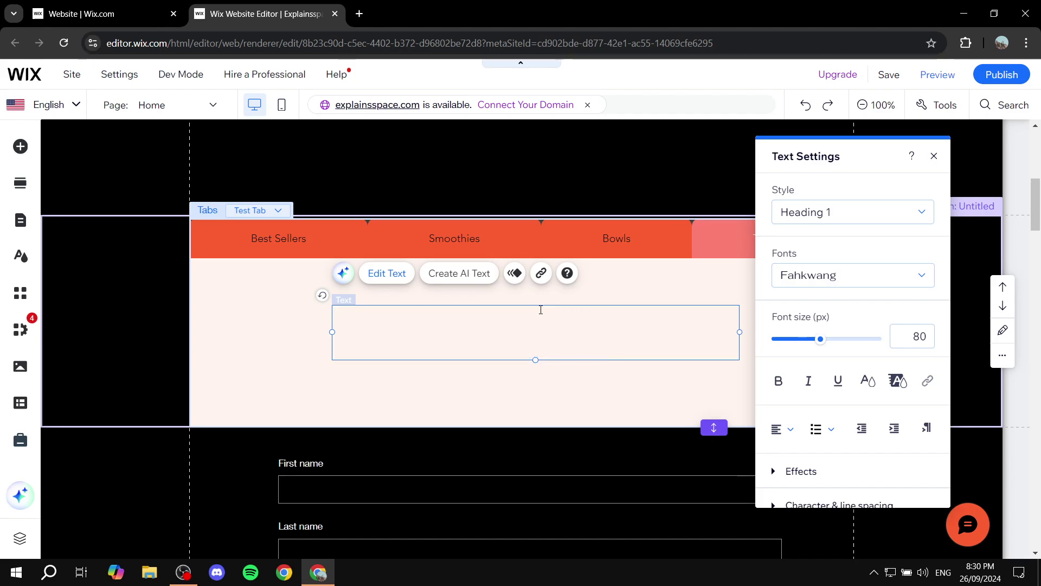
{"action": "type", "text": "Test Text"}
{"action": "left_click", "coordinate": [868, 380]}
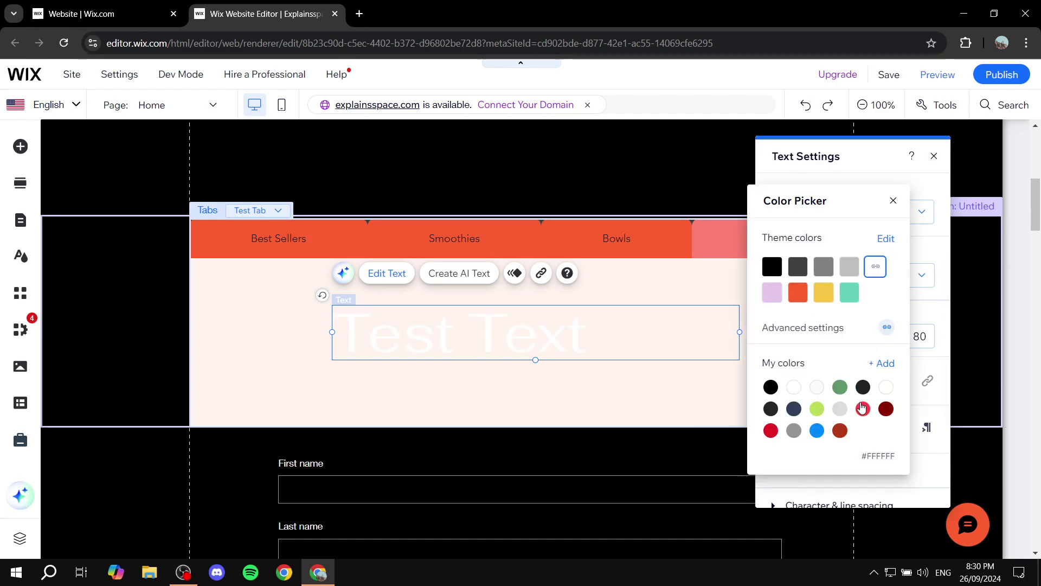
{"action": "left_click", "coordinate": [677, 328]}
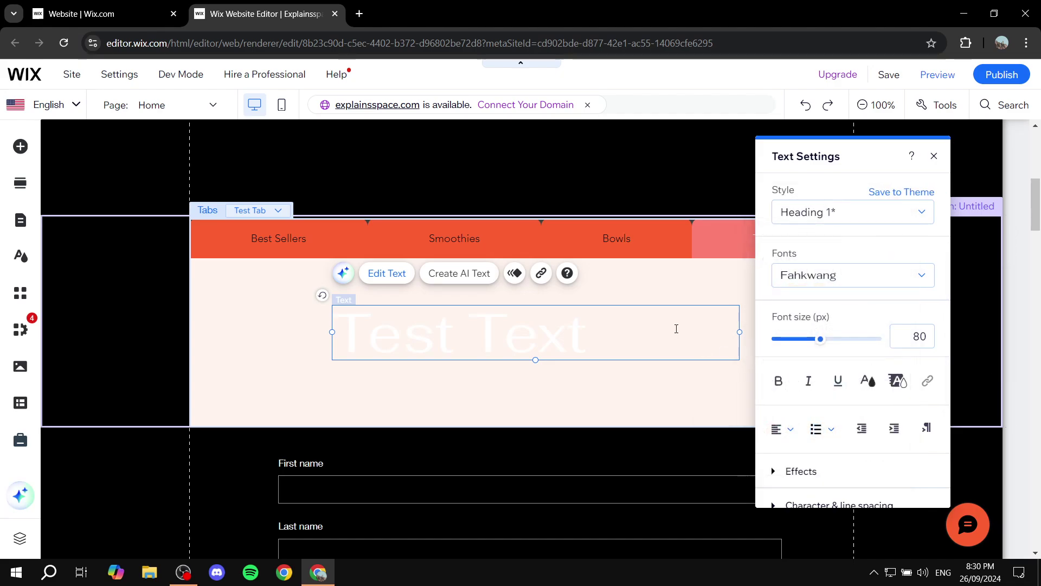
{"action": "triple_click", "coordinate": [661, 338]}
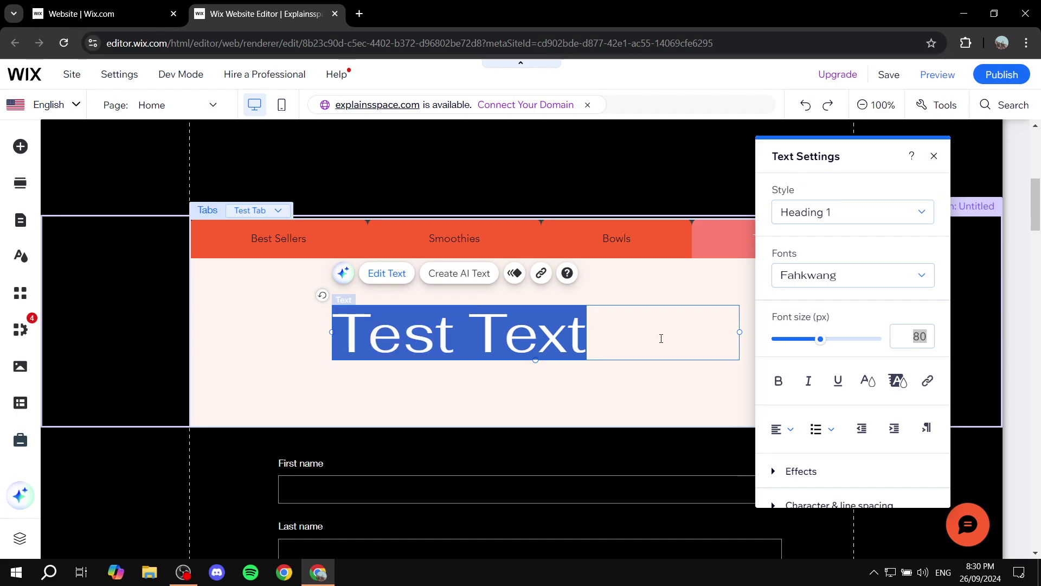
{"action": "left_click", "coordinate": [868, 381]}
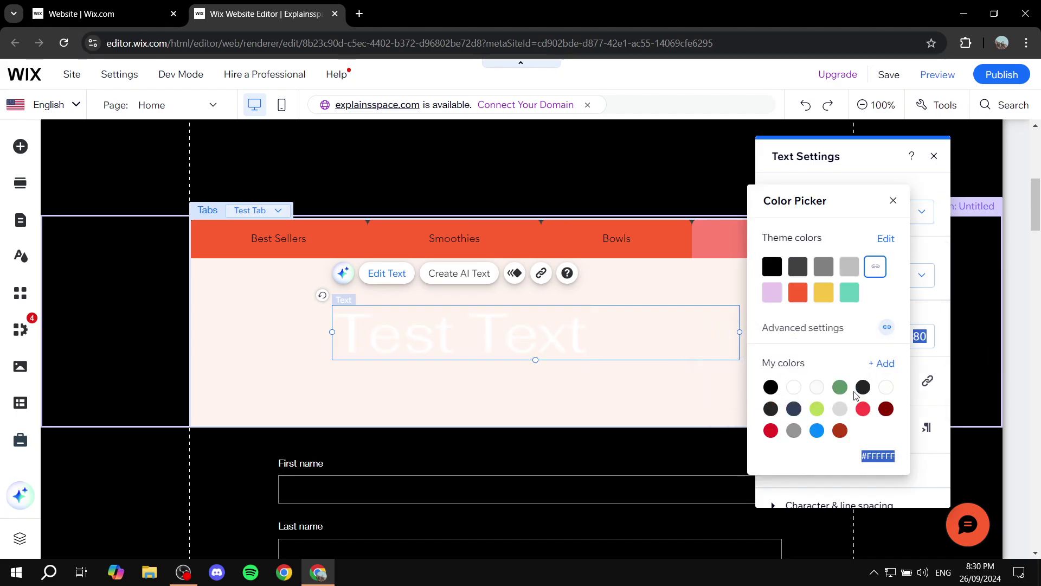
{"action": "left_click", "coordinate": [625, 393]}
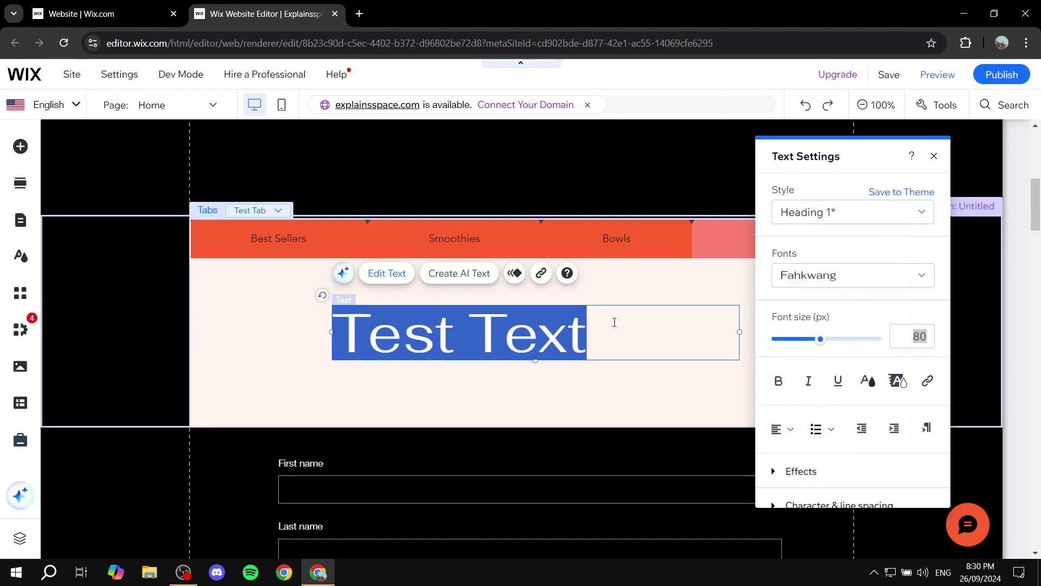
Move the Test Text heading toward the right of the tab
{"action": "left_click", "coordinate": [616, 328]}
{"action": "mouse_move", "coordinate": [616, 327]}
{"action": "left_mouse_down"}
{"action": "mouse_move", "coordinate": [739, 329]}
{"action": "mouse_move", "coordinate": [609, 335]}
{"action": "mouse_move", "coordinate": [629, 327]}
{"action": "mouse_move", "coordinate": [614, 325]}
{"action": "left_mouse_up"}
{"action": "left_click", "coordinate": [517, 331]}
{"action": "left_click_drag", "start_coordinate": [516, 330], "coordinate": [632, 284]}
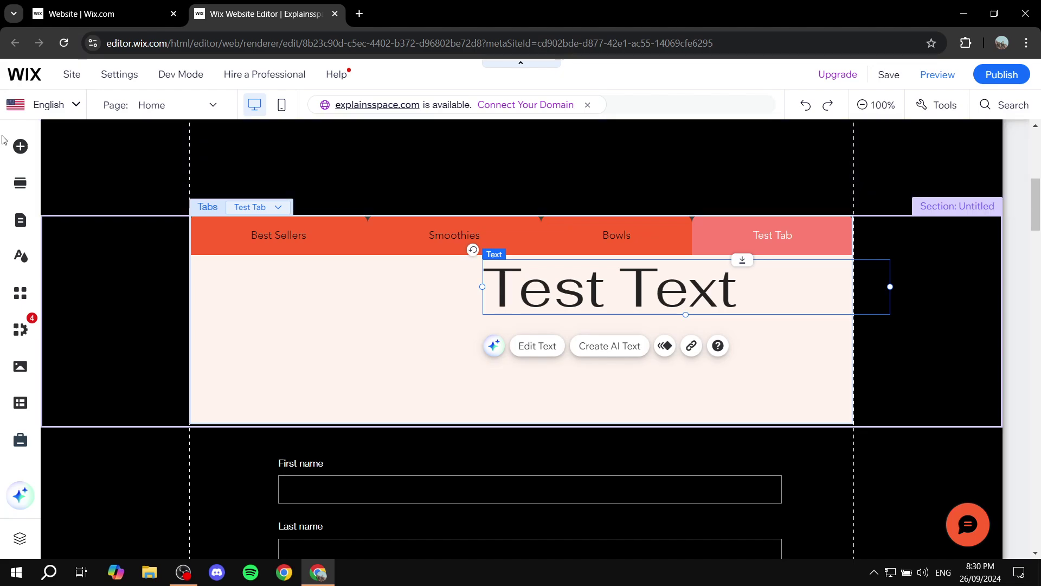
Upload the purple Colors.jpg image and add it to the page
{"action": "left_click", "coordinate": [20, 146]}
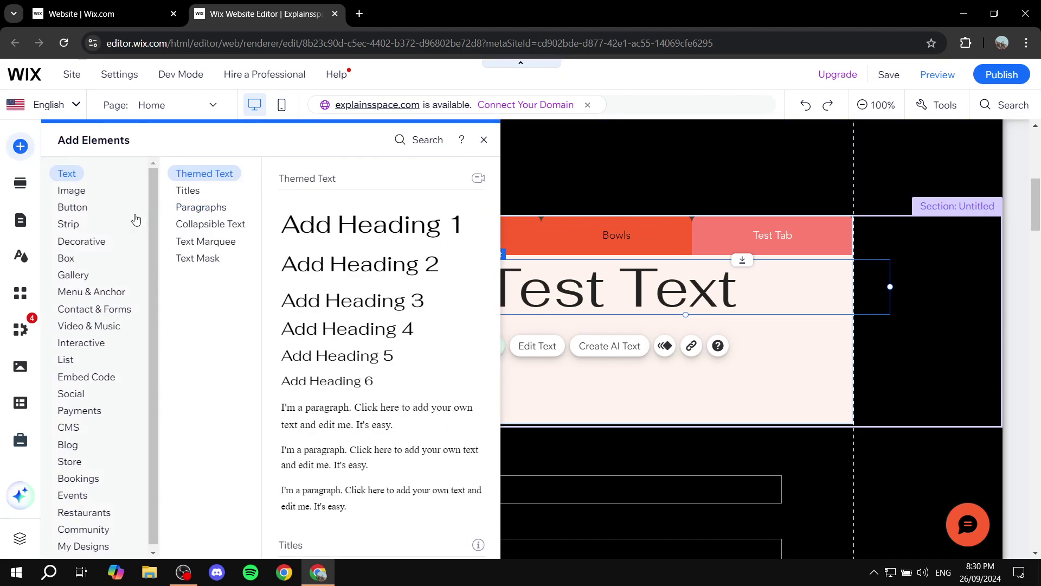
{"action": "left_click", "coordinate": [73, 207]}
{"action": "left_click", "coordinate": [76, 193]}
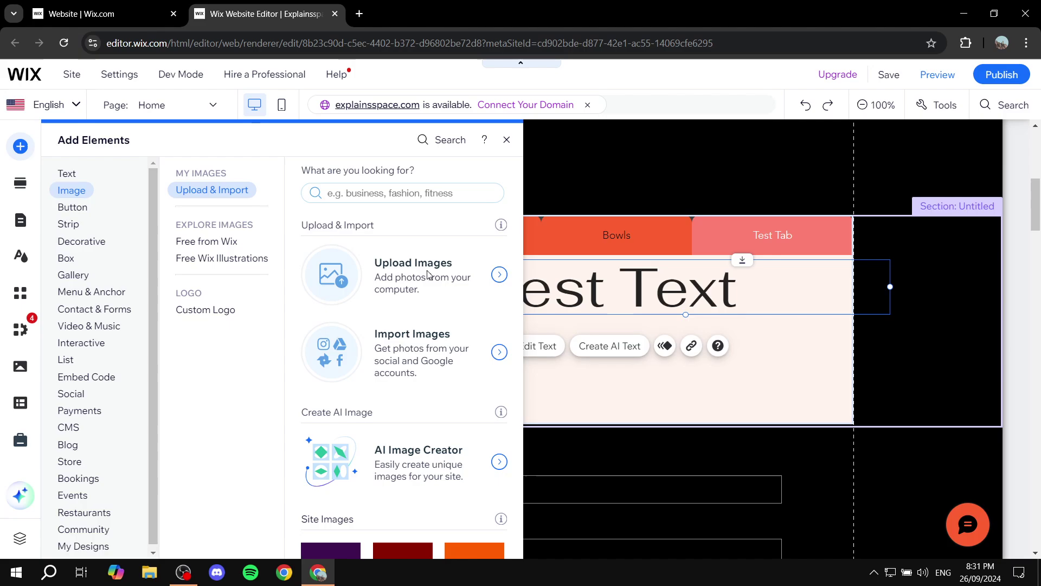
{"action": "left_click", "coordinate": [502, 250]}
{"action": "left_click", "coordinate": [532, 335]}
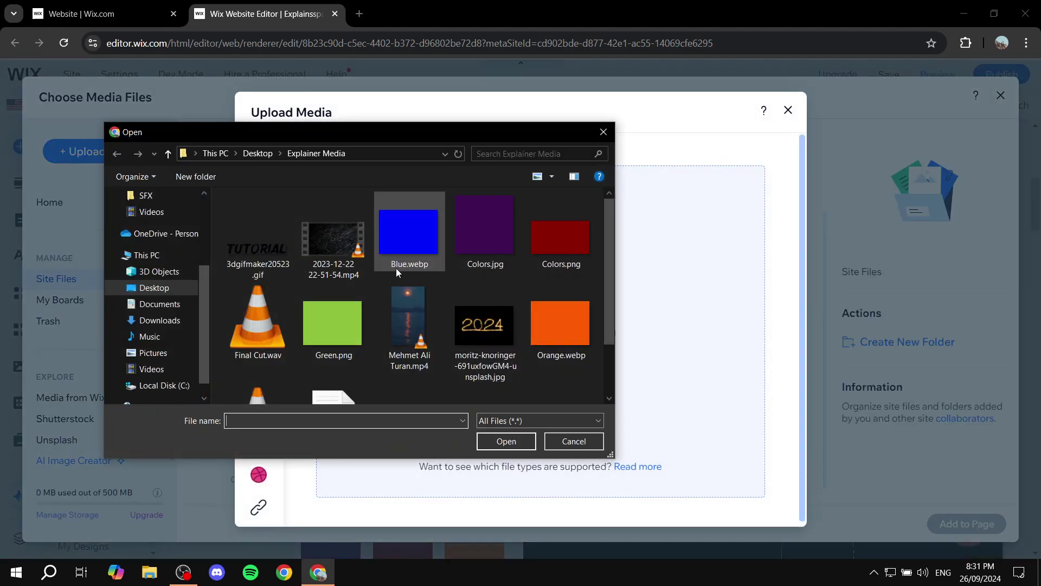
{"action": "double_click", "coordinate": [497, 216]}
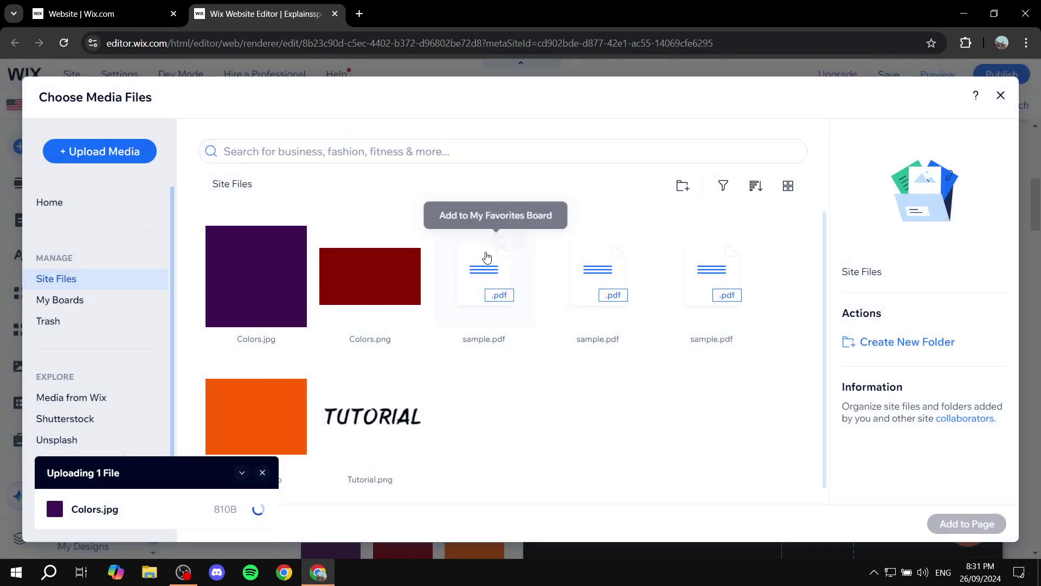
{"action": "left_click", "coordinate": [260, 290]}
{"action": "left_click", "coordinate": [978, 529]}
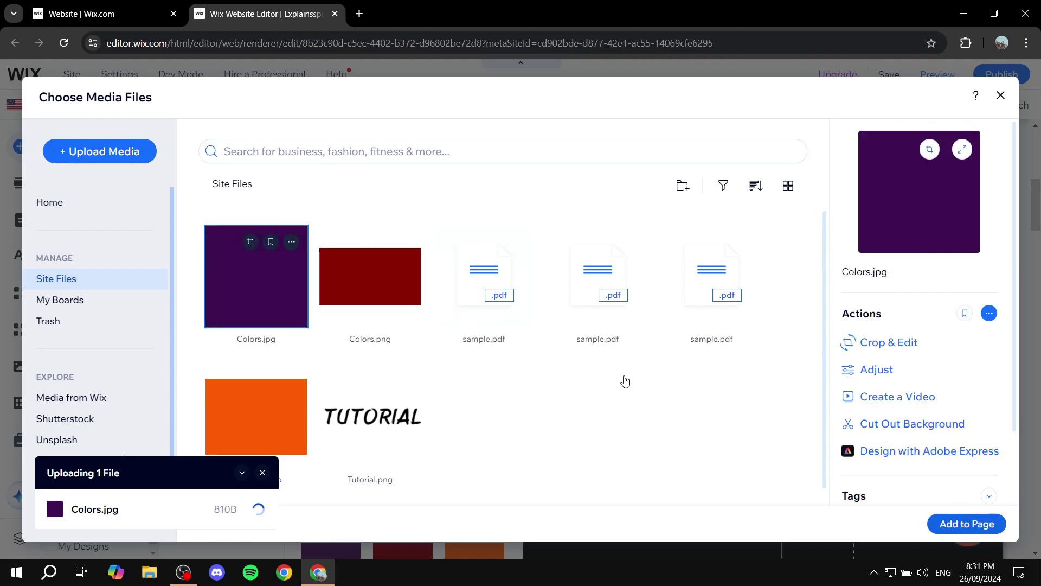
Shrink the image to about 233 × 237 at the tab's left and shift the heading down-left
{"action": "left_click_drag", "start_coordinate": [561, 353], "coordinate": [388, 354]}
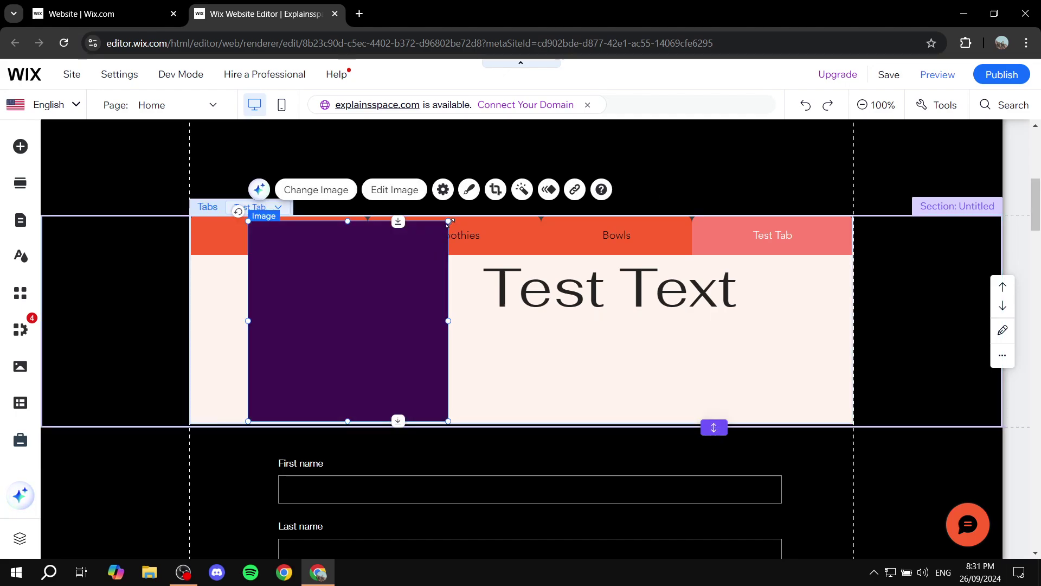
{"action": "left_click_drag", "start_coordinate": [450, 222], "coordinate": [403, 263]}
{"action": "left_click_drag", "start_coordinate": [360, 343], "coordinate": [315, 341]}
{"action": "left_click_drag", "start_coordinate": [691, 286], "coordinate": [655, 324]}
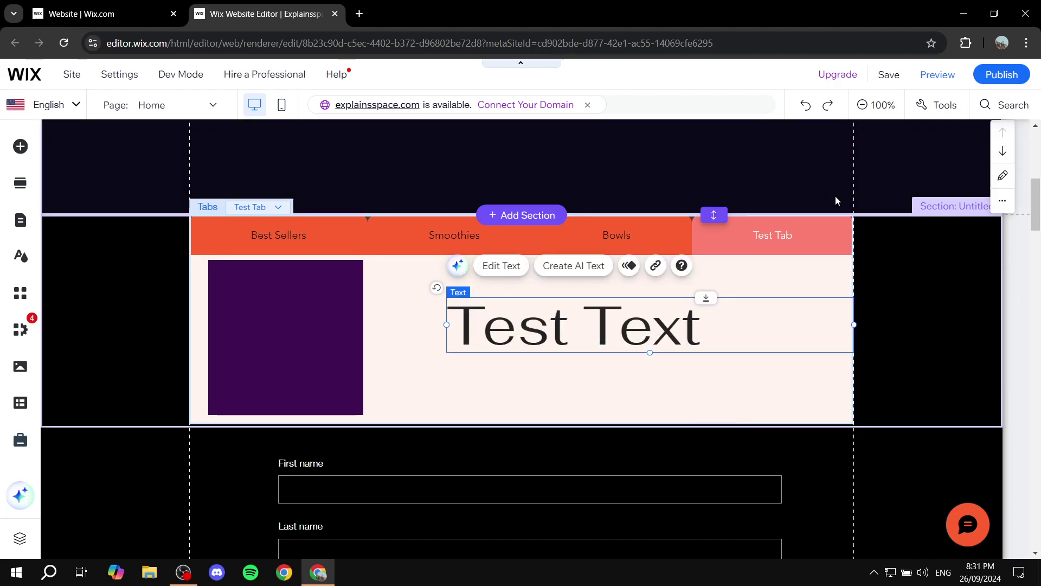
Save the site with the new Test Tab content and switch to Preview mode
{"action": "left_click", "coordinate": [889, 74]}
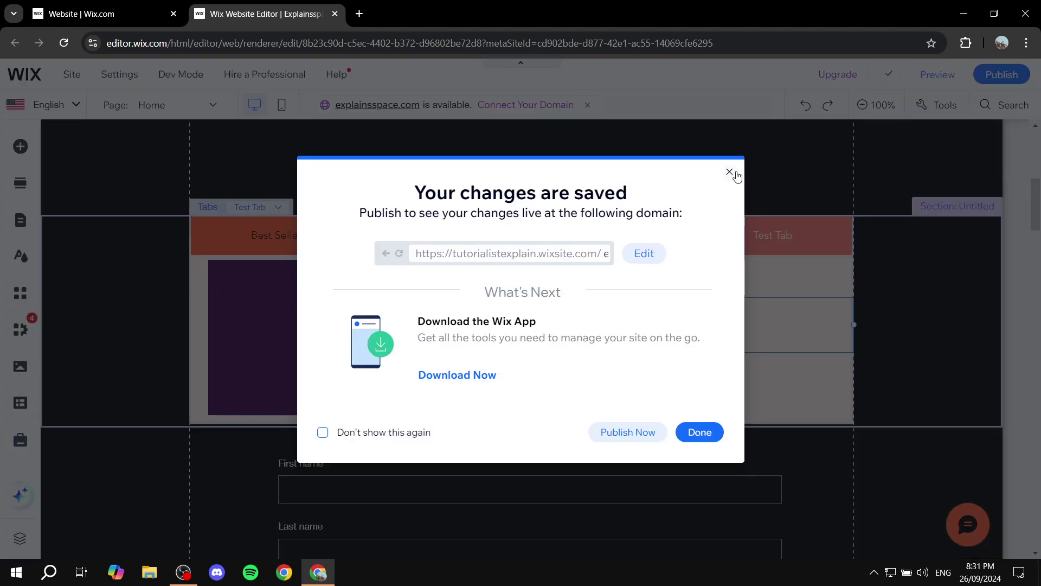
{"action": "left_click", "coordinate": [729, 172]}
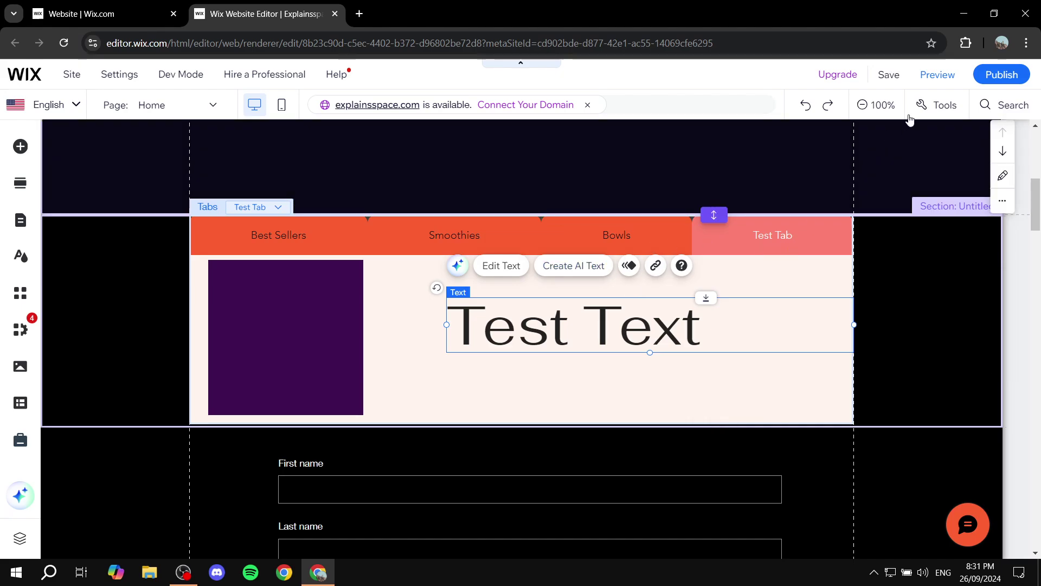
{"action": "left_click", "coordinate": [939, 76]}
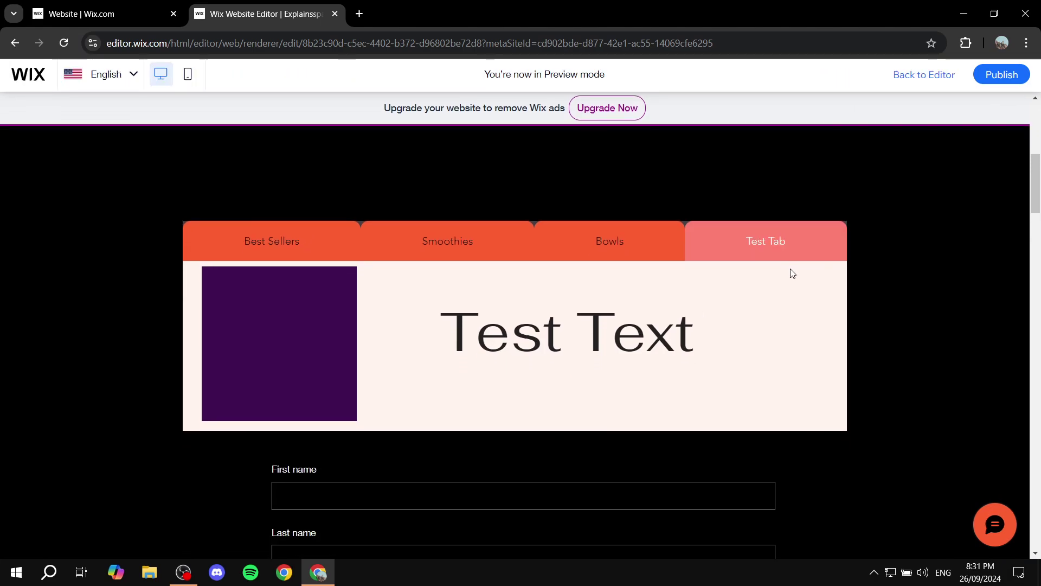
In the live preview, cycle through Bowls, Smoothies and Best Sellers, ending on Test Tab's image and heading
{"action": "left_click", "coordinate": [649, 237]}
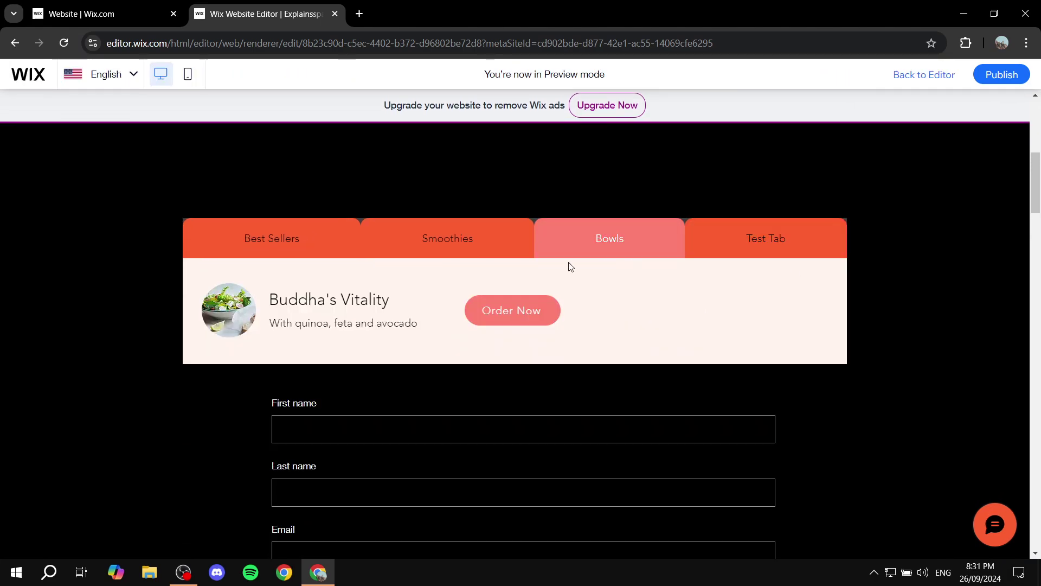
{"action": "left_click", "coordinate": [491, 242]}
{"action": "left_click", "coordinate": [765, 238]}
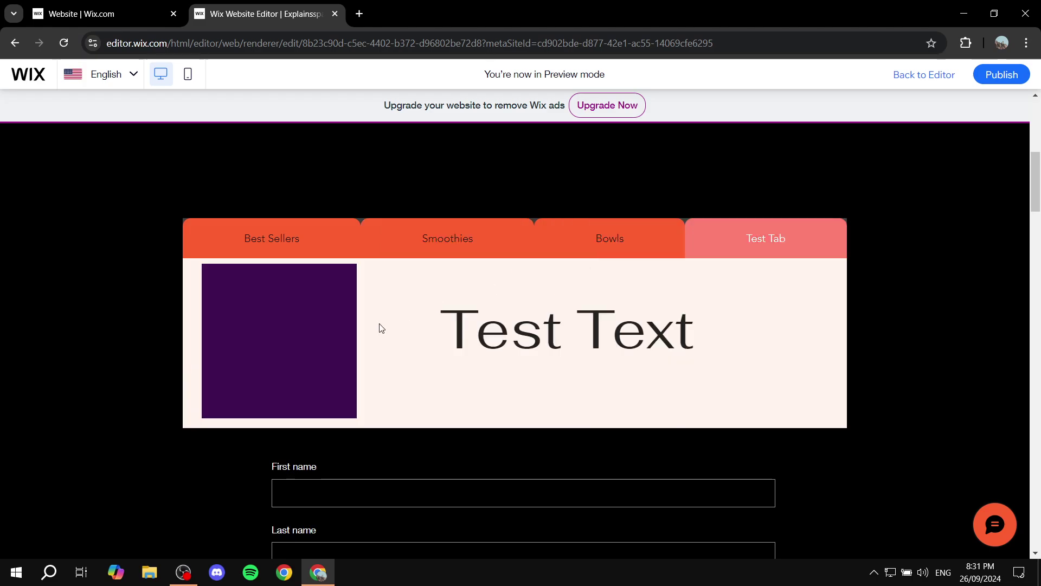
{"action": "left_click", "coordinate": [611, 251]}
{"action": "left_click", "coordinate": [498, 238]}
{"action": "left_click", "coordinate": [288, 235]}
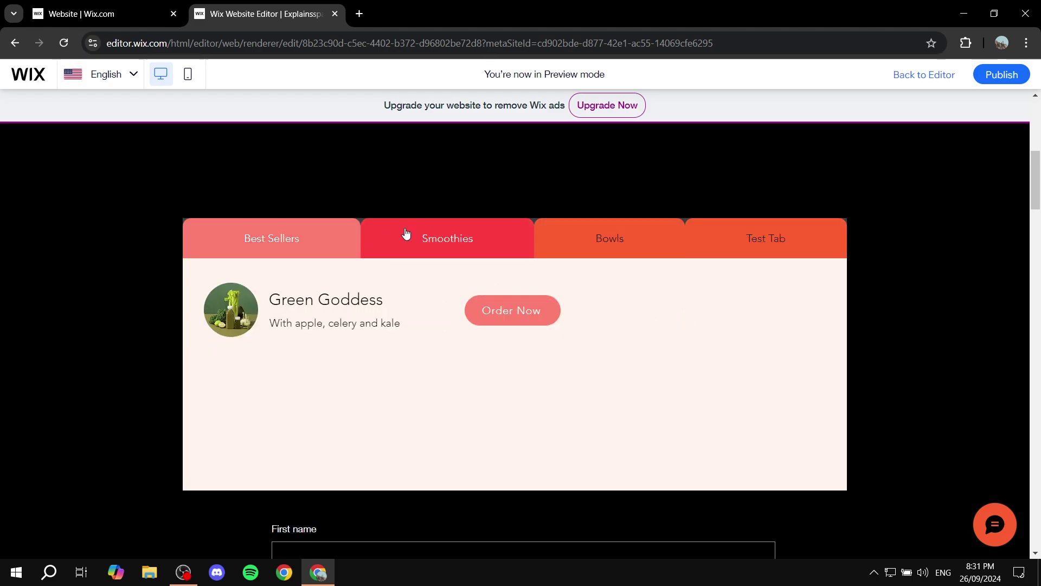
{"action": "left_click", "coordinate": [406, 233]}
{"action": "left_click", "coordinate": [669, 242]}
{"action": "left_click", "coordinate": [774, 241]}
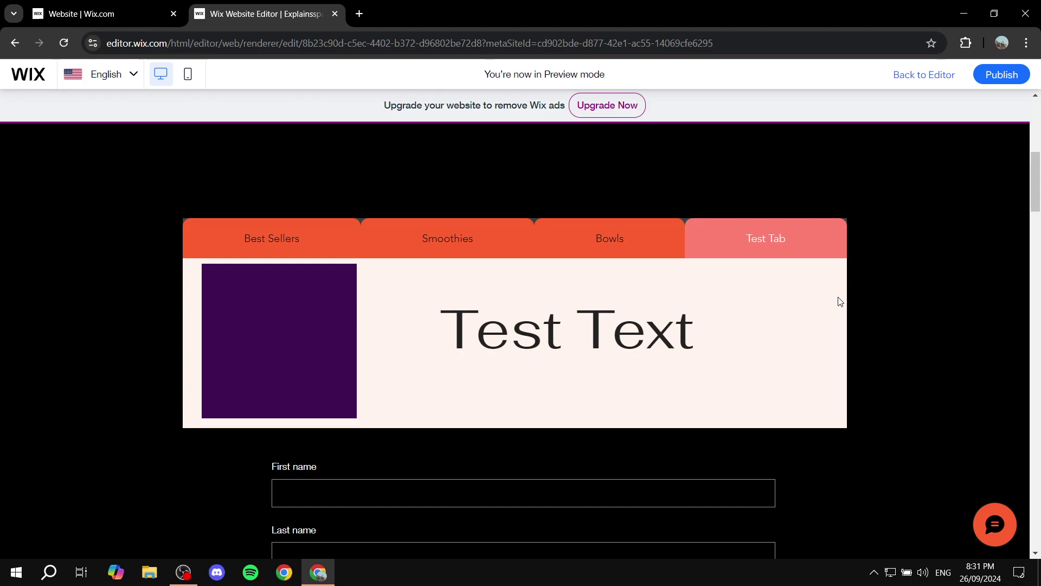